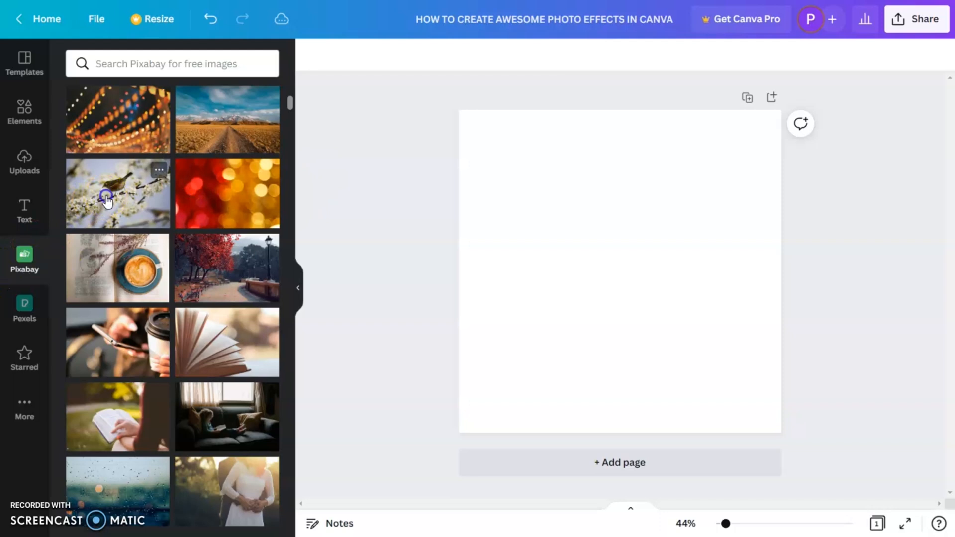
Enlarge the bird-on-blossom photo to cover the whole page and open the Prisma effect for it.
drag(749, 190, 862, 84)
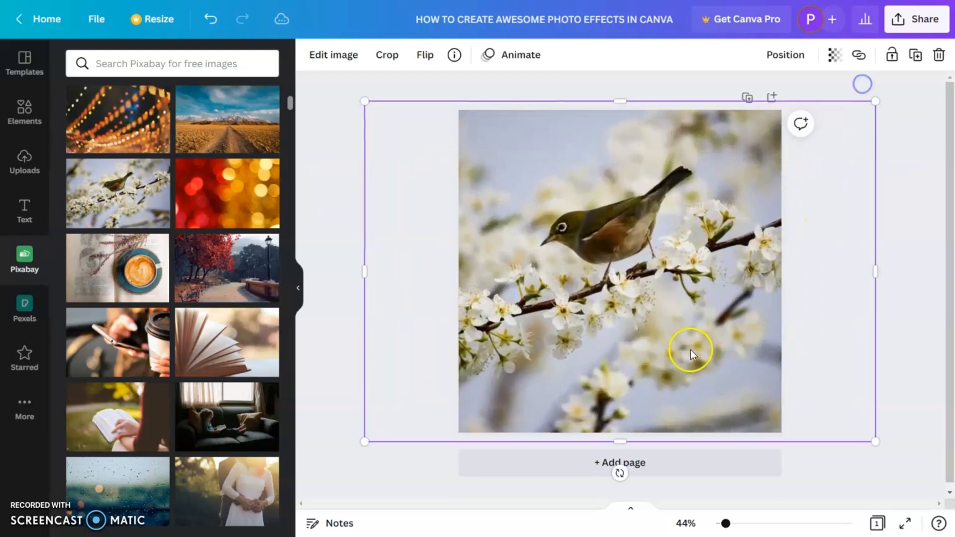
click(337, 55)
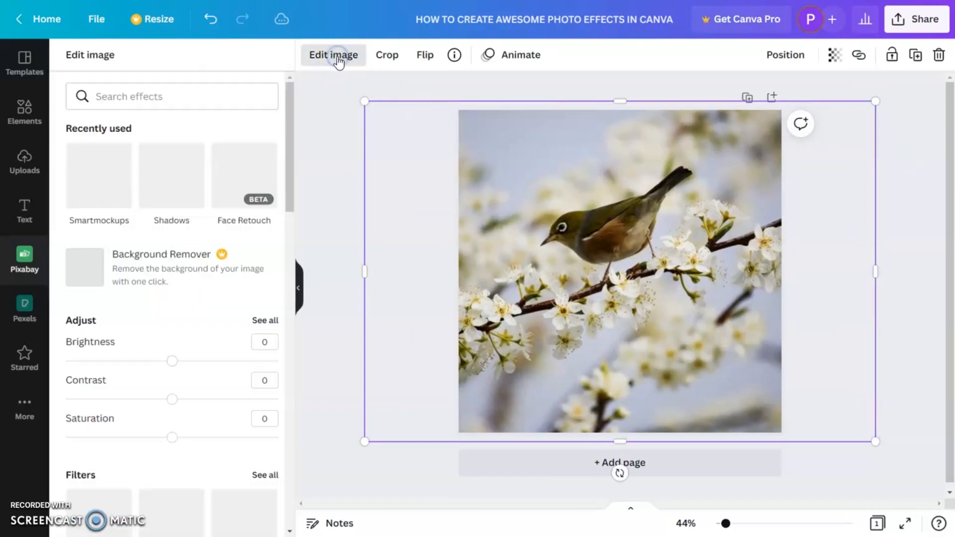
scroll(167, 370, down, 20)
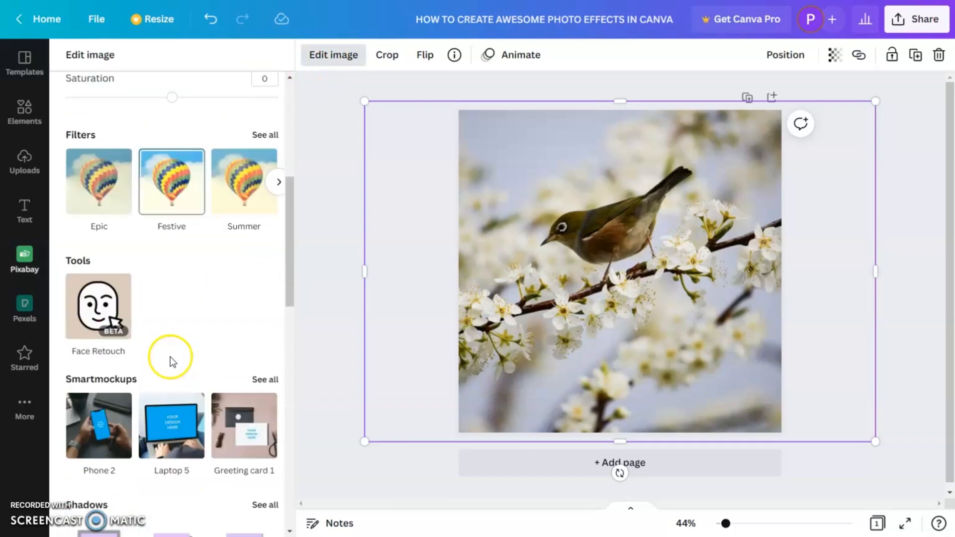
scroll(171, 354, down, 1)
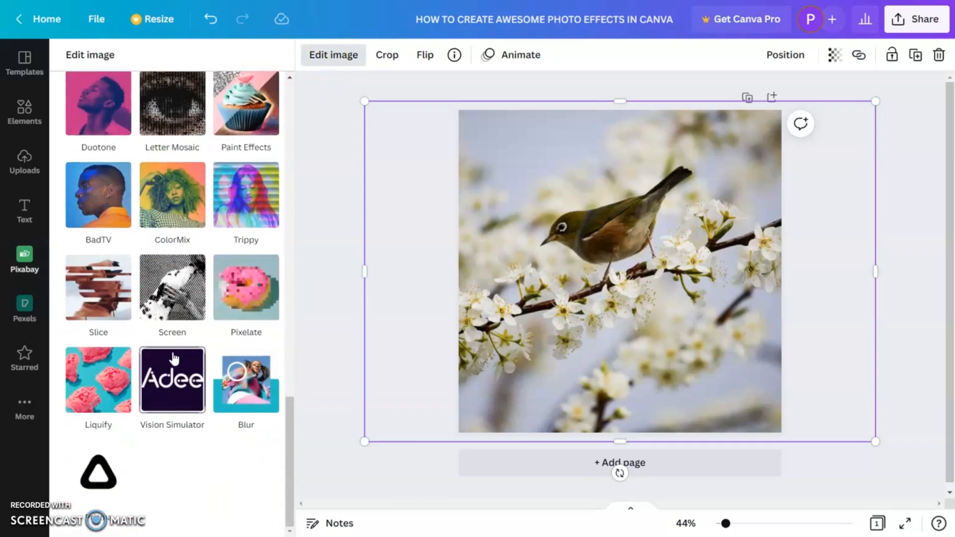
click(110, 483)
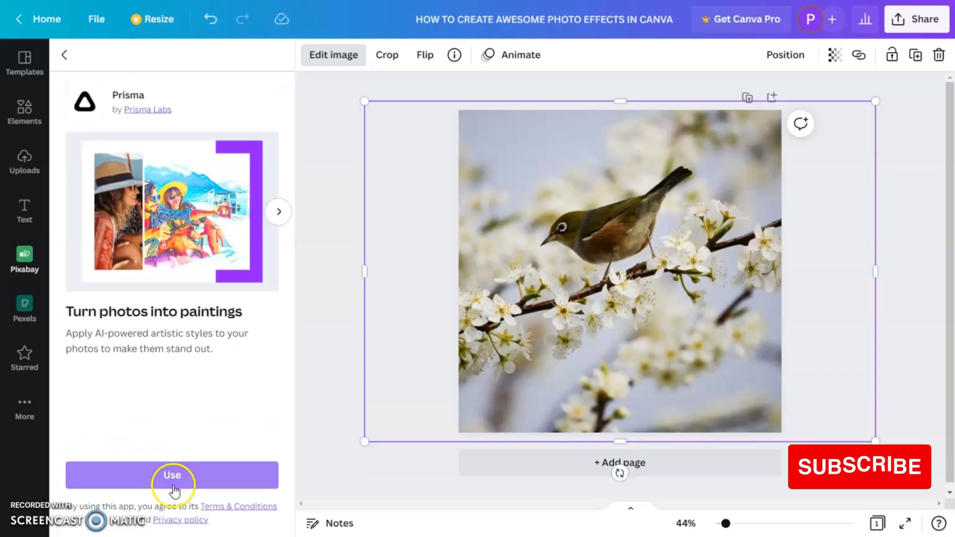
click(175, 479)
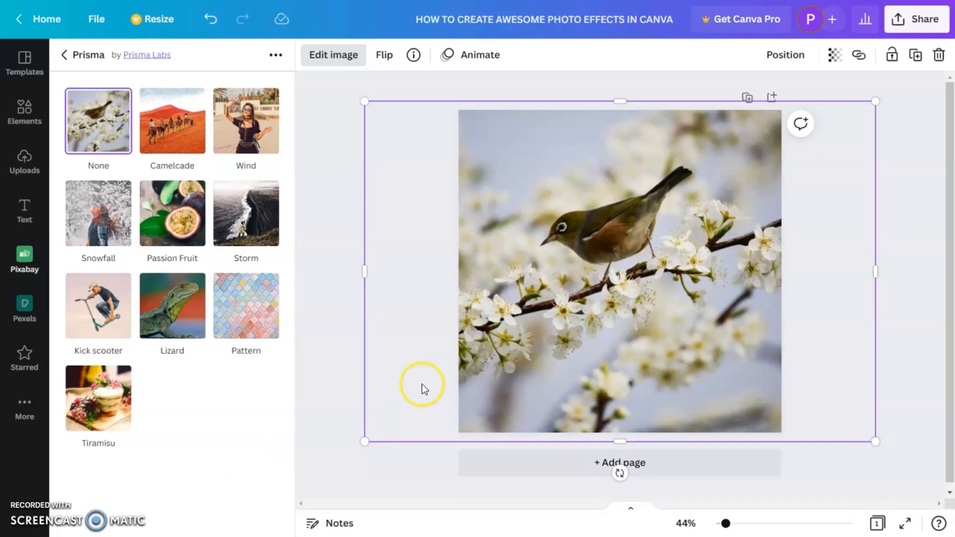
Apply the Prisma Camelcade style to the bird-on-blossom photo.
click(164, 136)
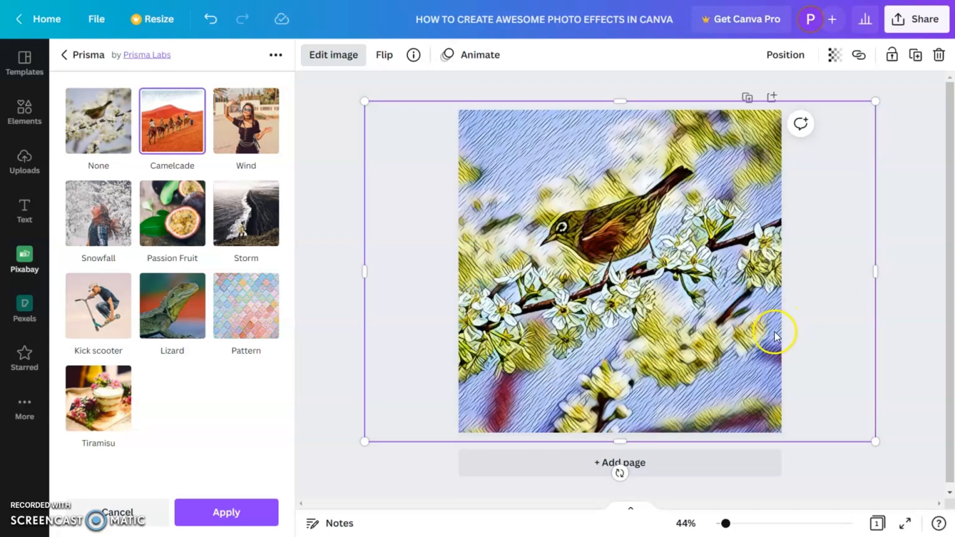
click(226, 513)
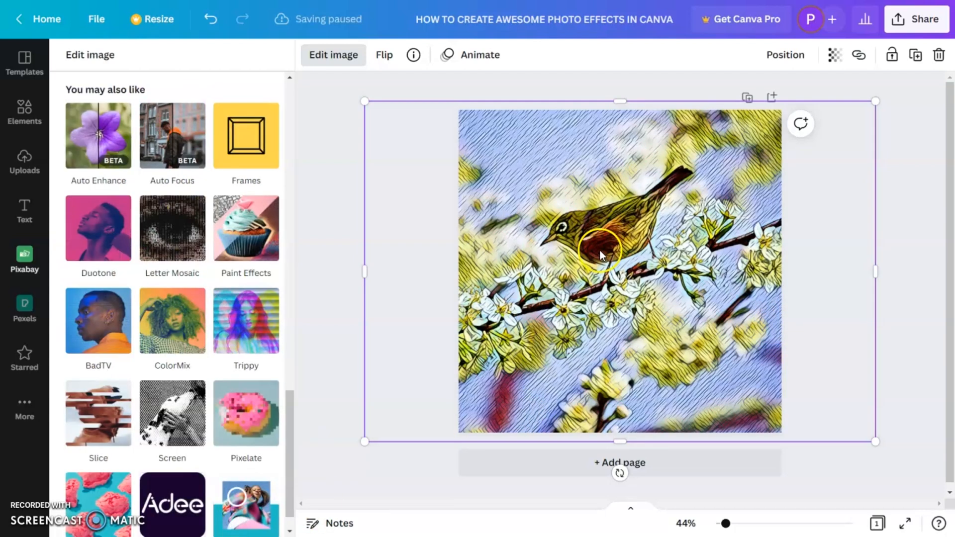
click(923, 280)
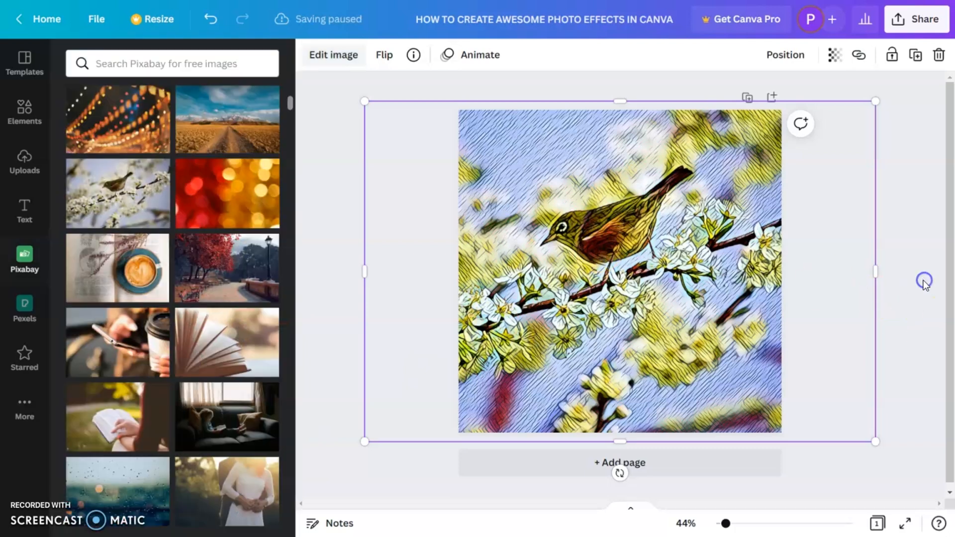
click(887, 260)
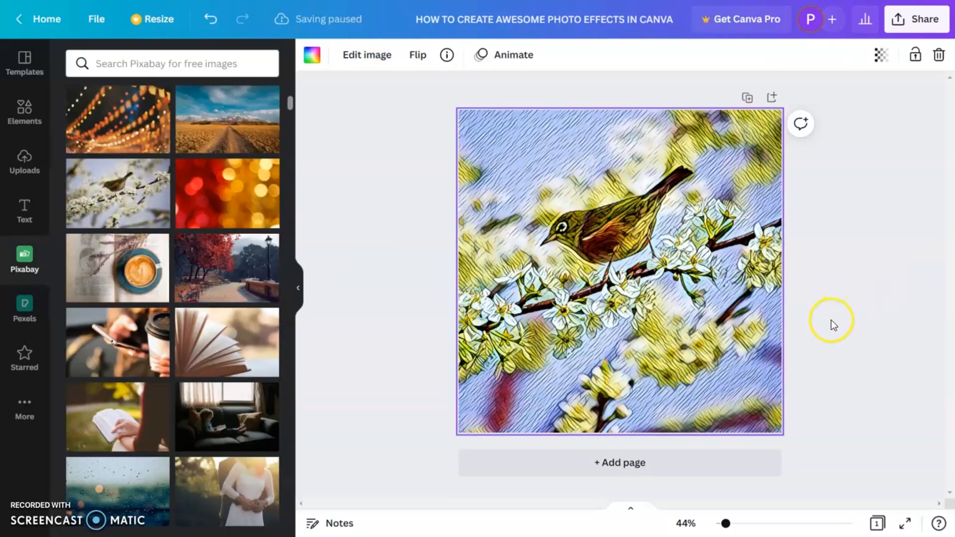
Add a second page and cover it with the Pixabay photo of the hiker in a red jacket.
click(656, 465)
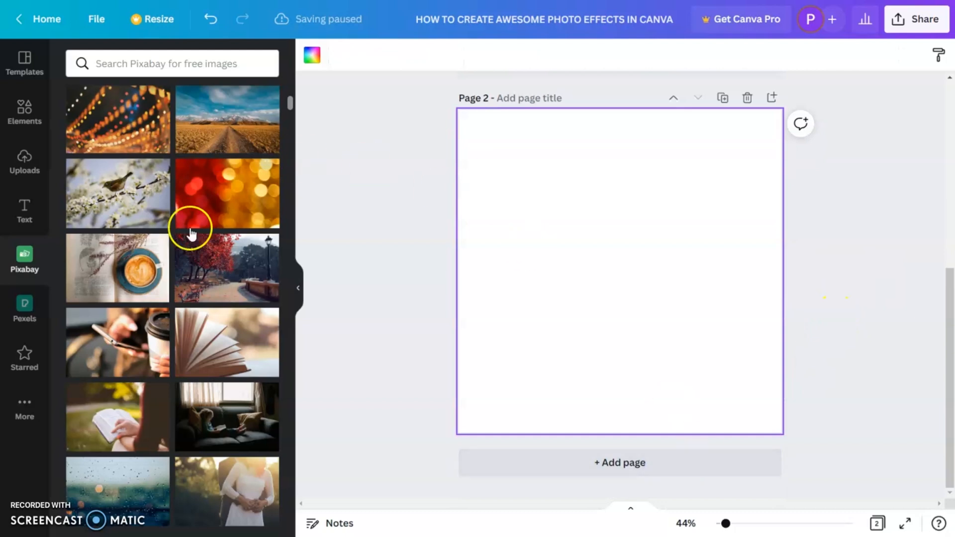
scroll(185, 313, down, 15)
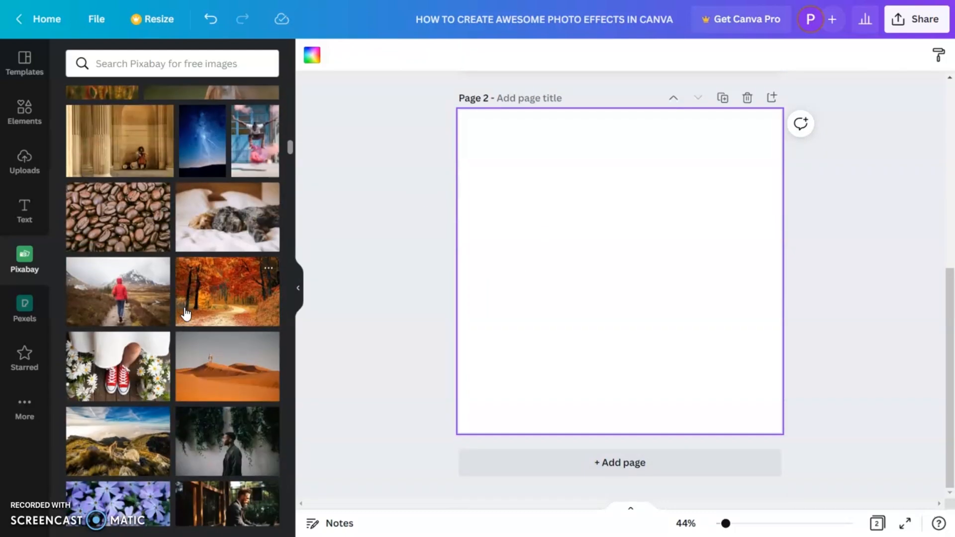
click(134, 285)
drag(749, 185, 869, 76)
mouse_move(682, 345)
mouse_down()
mouse_move(682, 321)
mouse_move(685, 335)
mouse_up()
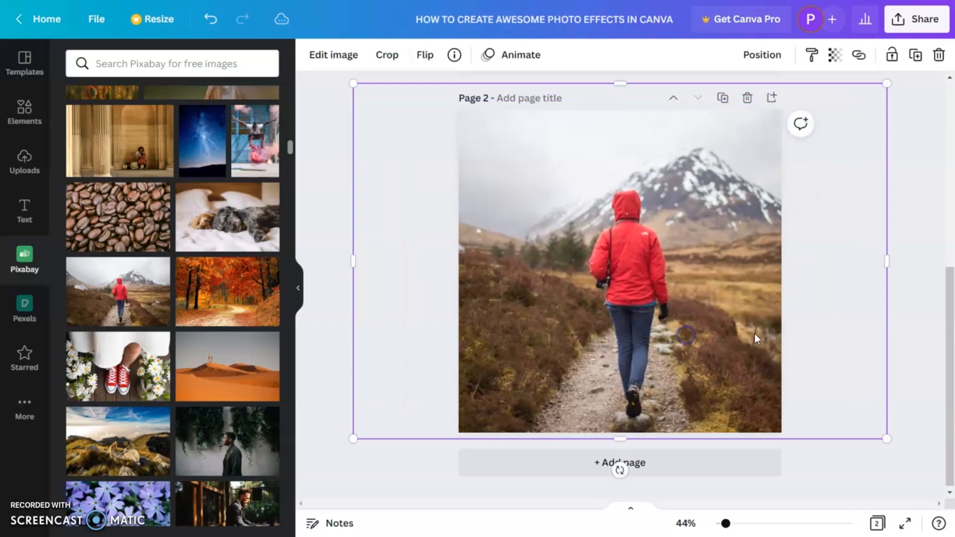
click(891, 317)
Apply the Prisma Wind style to the hiker photo on page 2.
click(566, 318)
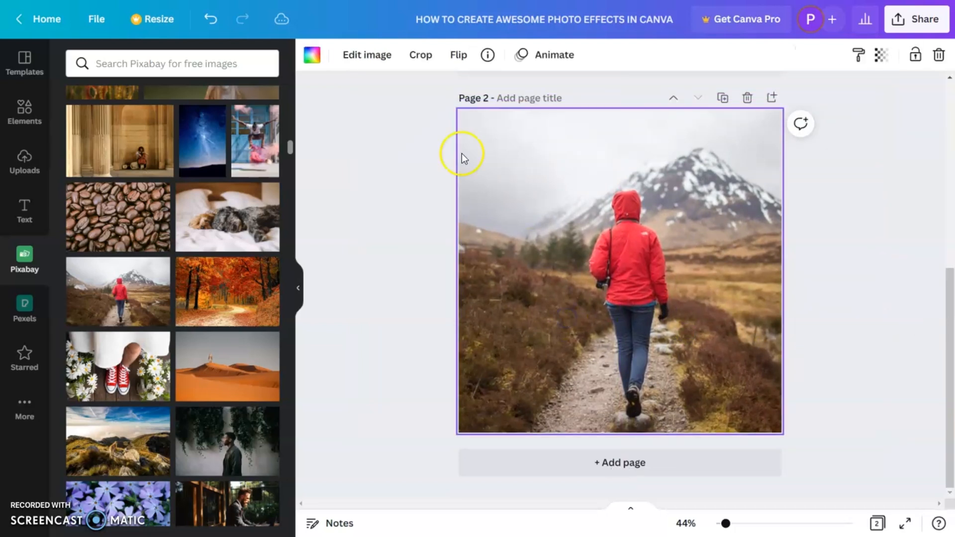
click(378, 54)
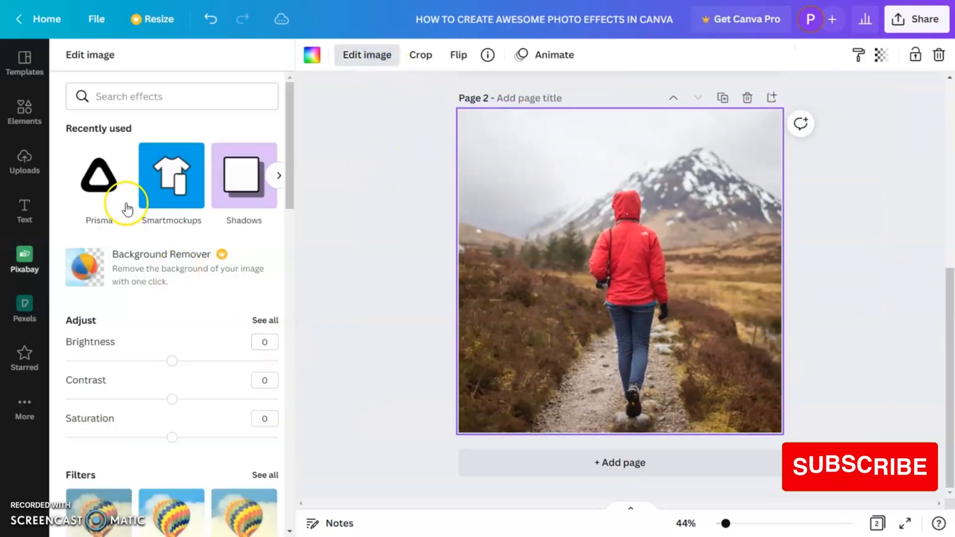
click(95, 194)
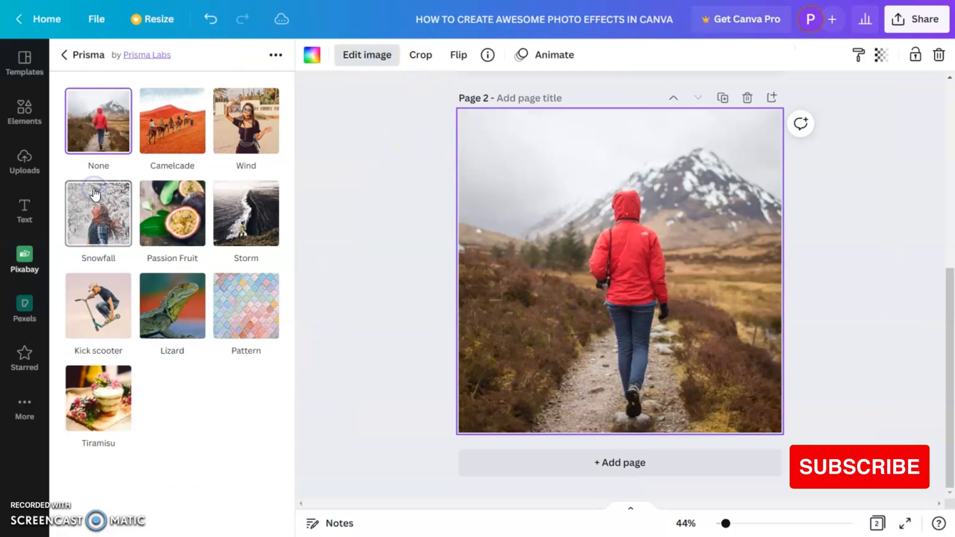
click(252, 145)
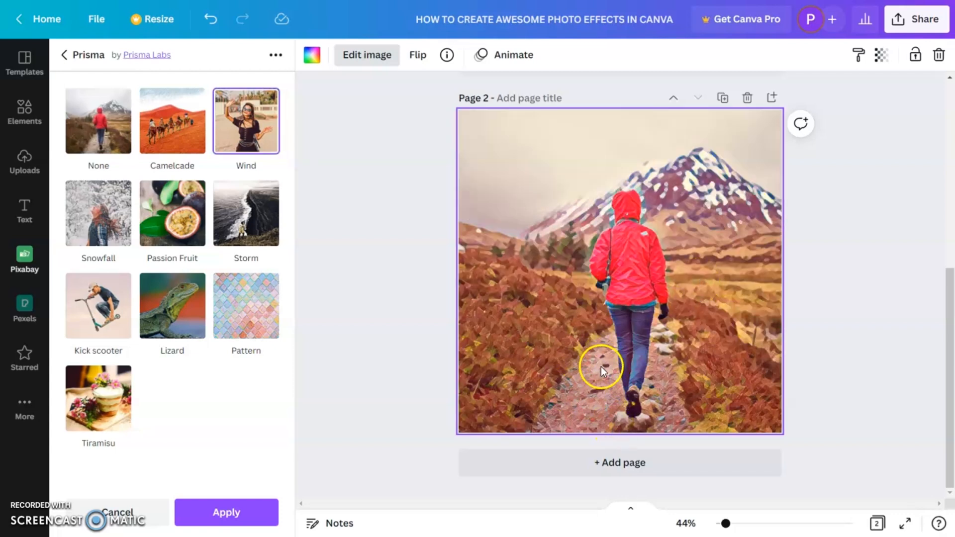
click(238, 512)
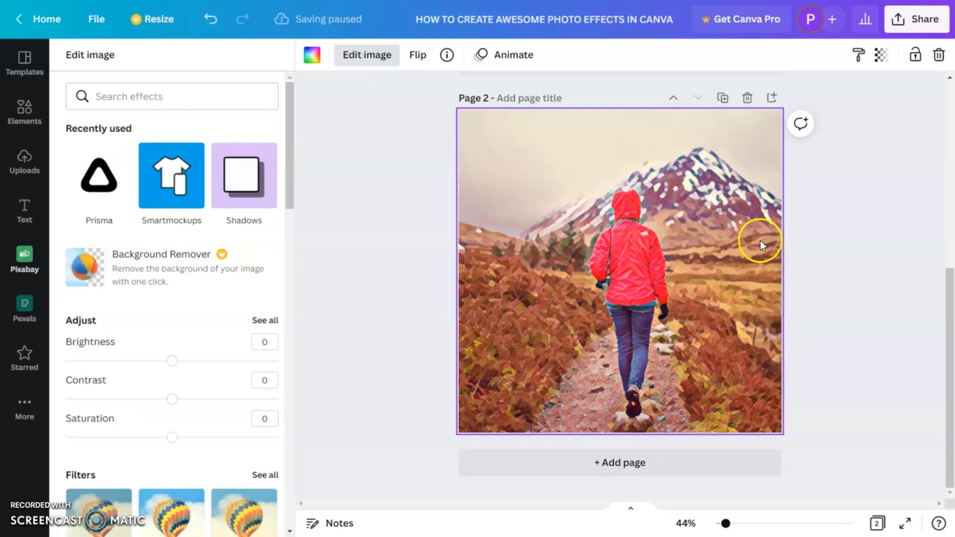
click(836, 290)
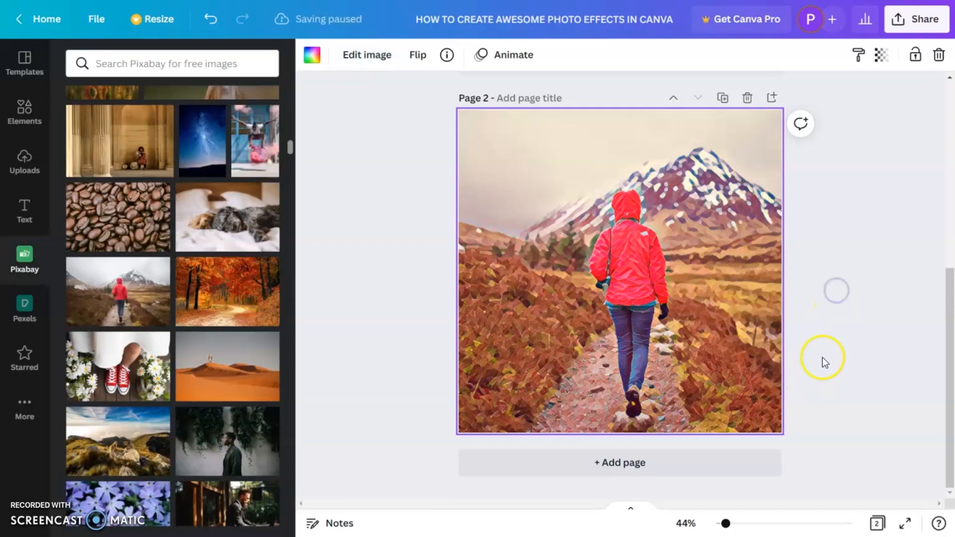
Add a third page and cover it with the Pixabay photo of puffins on a rock.
click(712, 463)
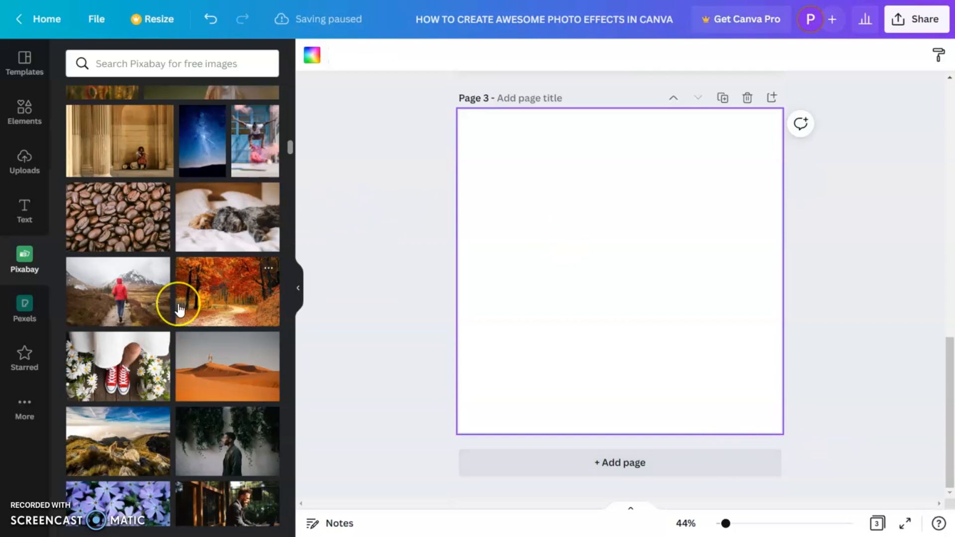
scroll(180, 309, down, 5)
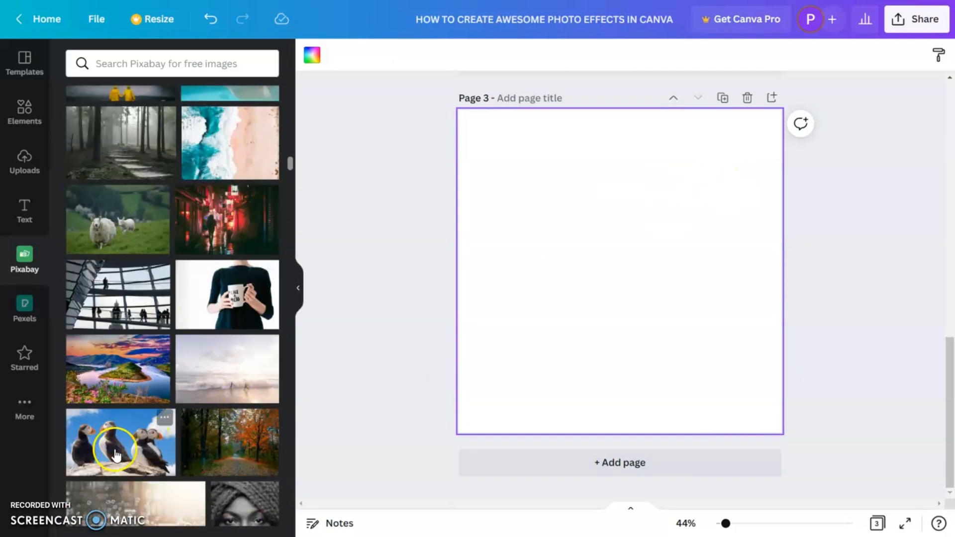
click(115, 454)
drag(749, 192, 840, 113)
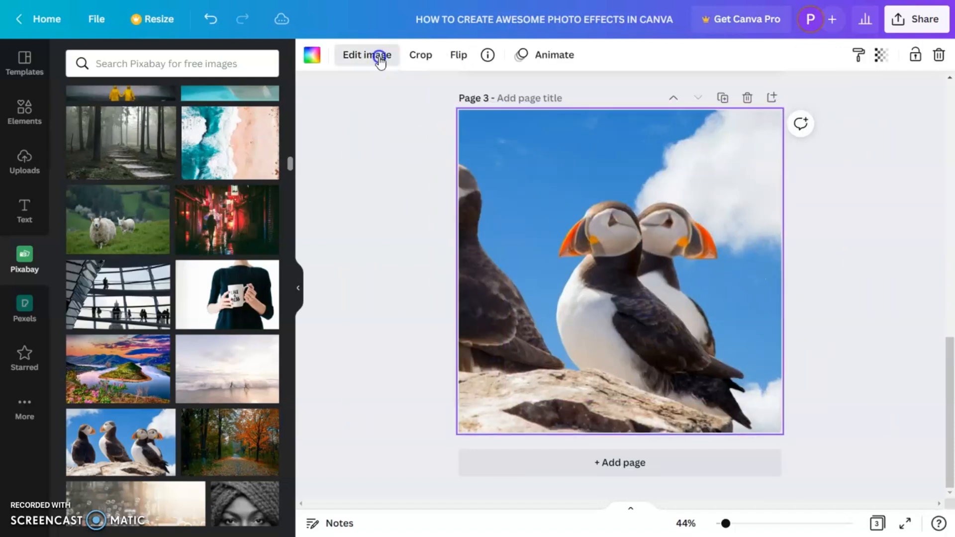
Apply the Prisma Snowfall style to the puffin photo on page 3.
click(379, 54)
click(119, 179)
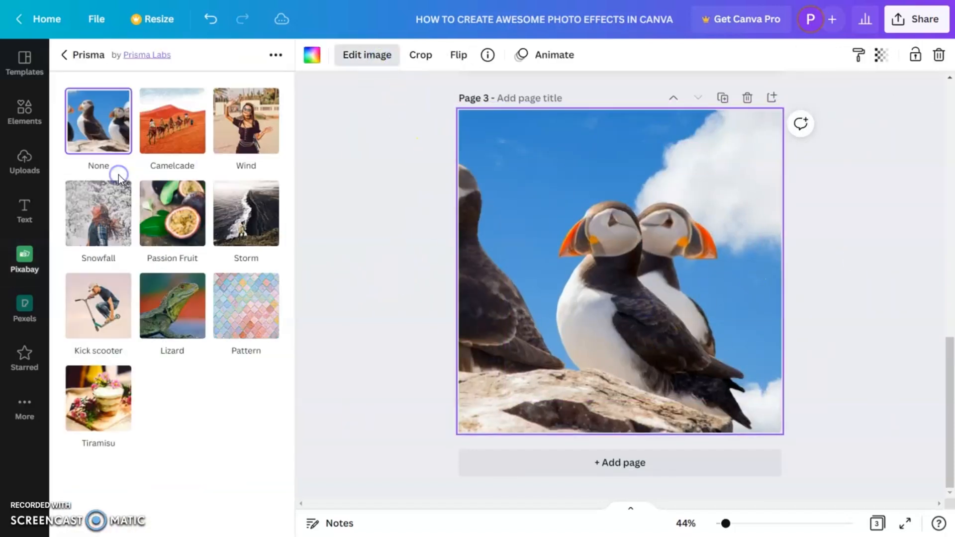
click(103, 238)
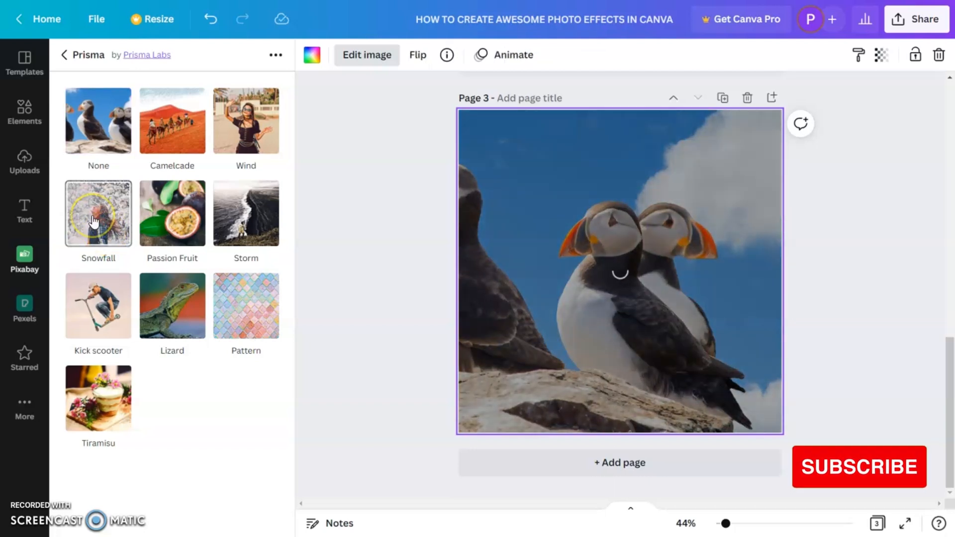
click(251, 512)
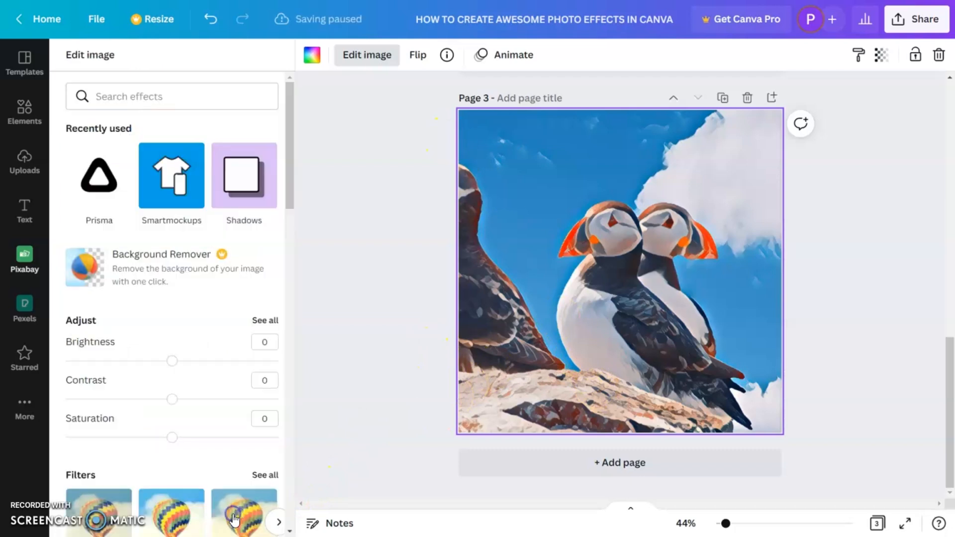
Add a fourth page and cover it with the running woman photo, enlarged to about 1,168 × 1,752 and positioned with her head in view.
click(628, 462)
scroll(192, 383, down, 10)
click(255, 312)
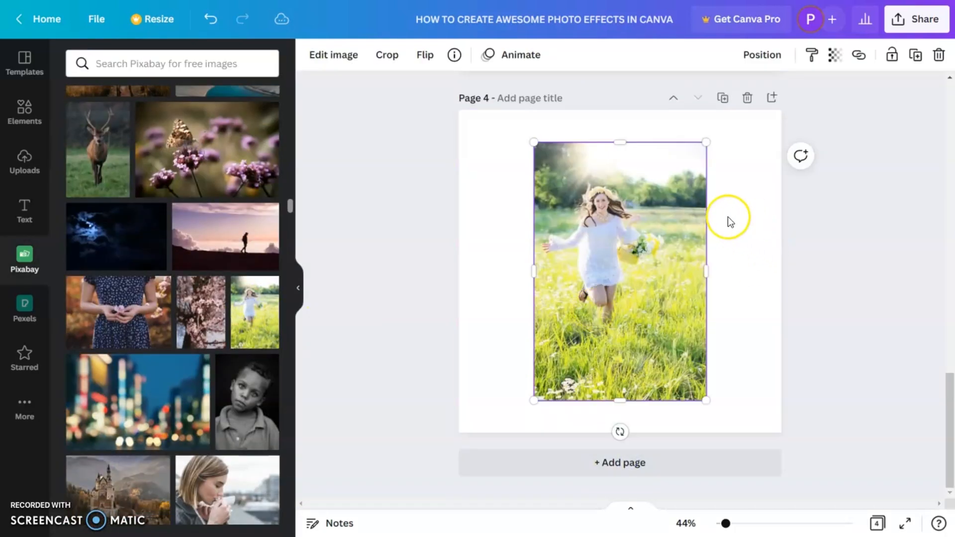
drag(706, 142, 868, 62)
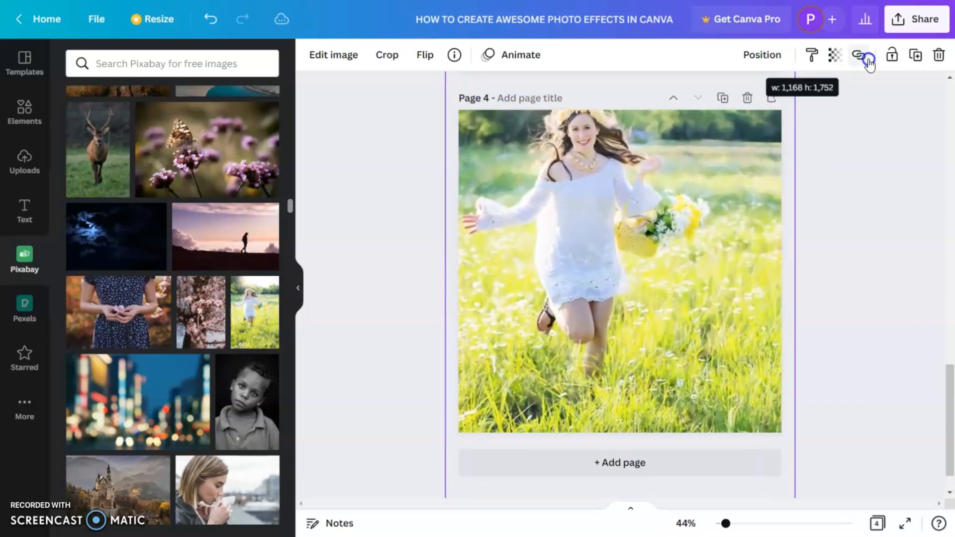
drag(708, 256, 714, 282)
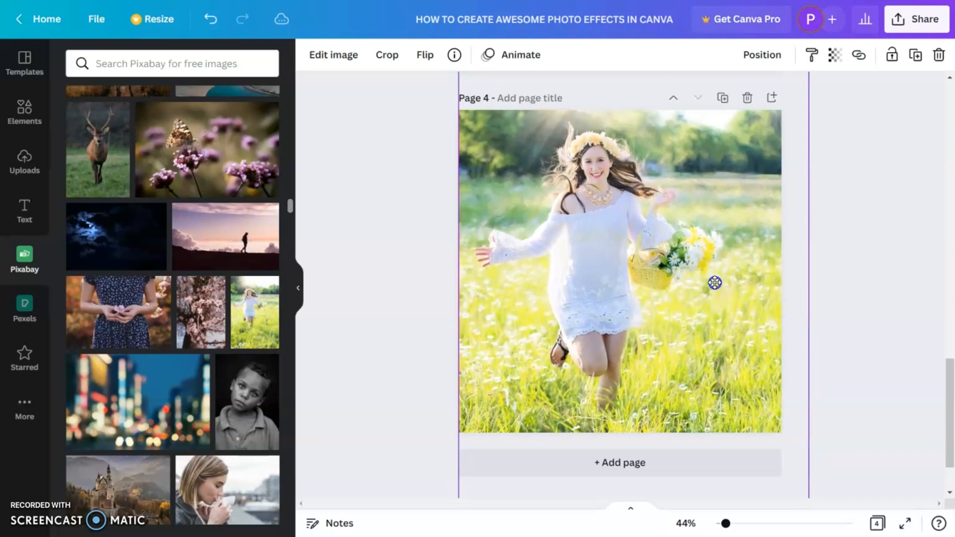
click(821, 275)
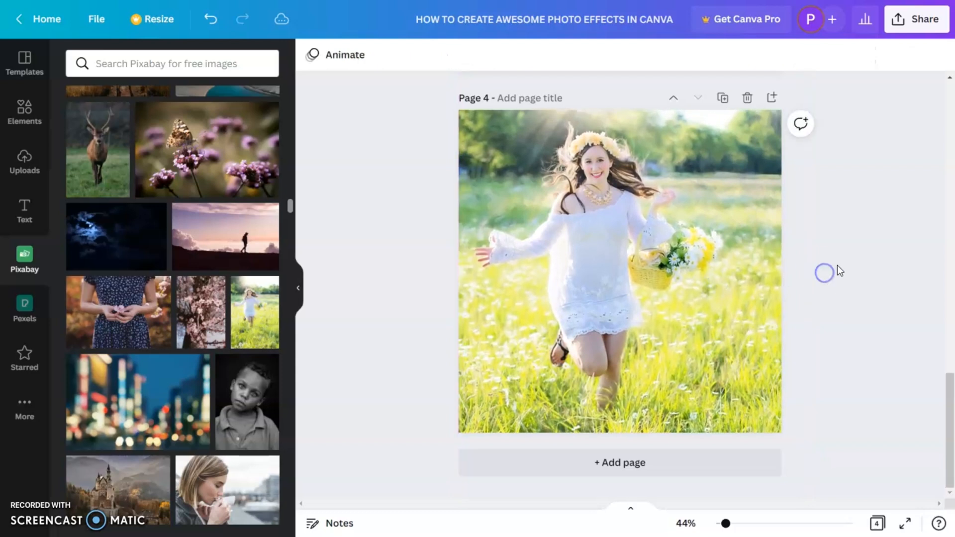
Apply the Prisma Passion Fruit style to the running woman photo on page 4.
click(629, 265)
click(379, 57)
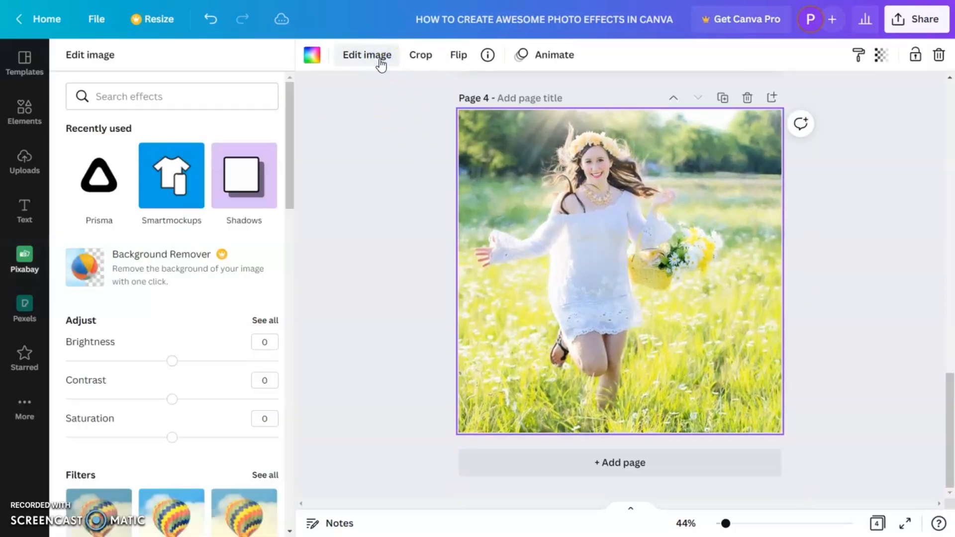
click(97, 178)
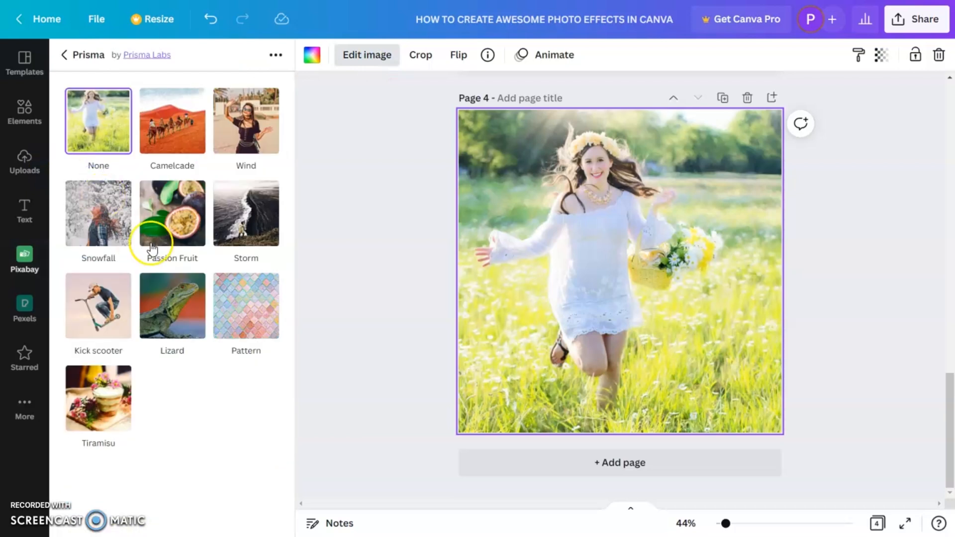
click(167, 236)
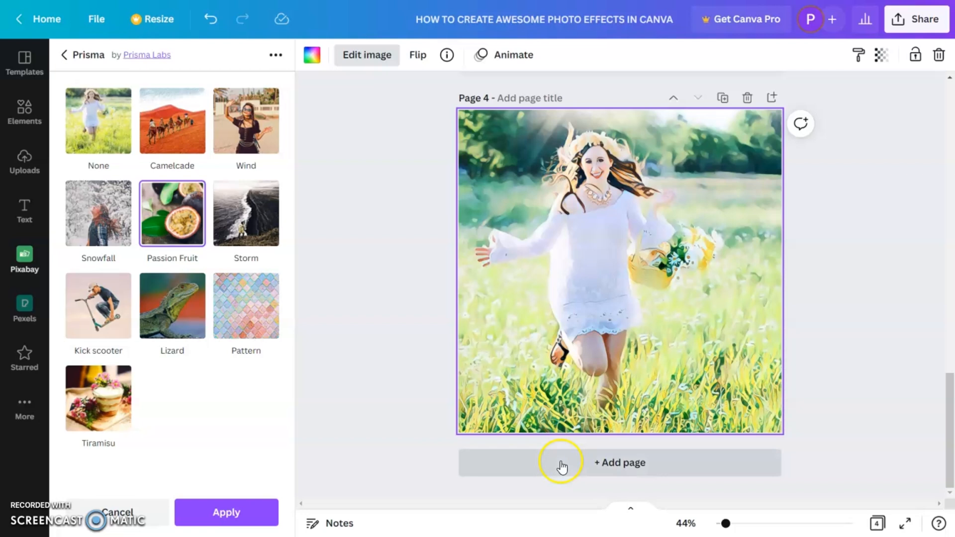
click(266, 512)
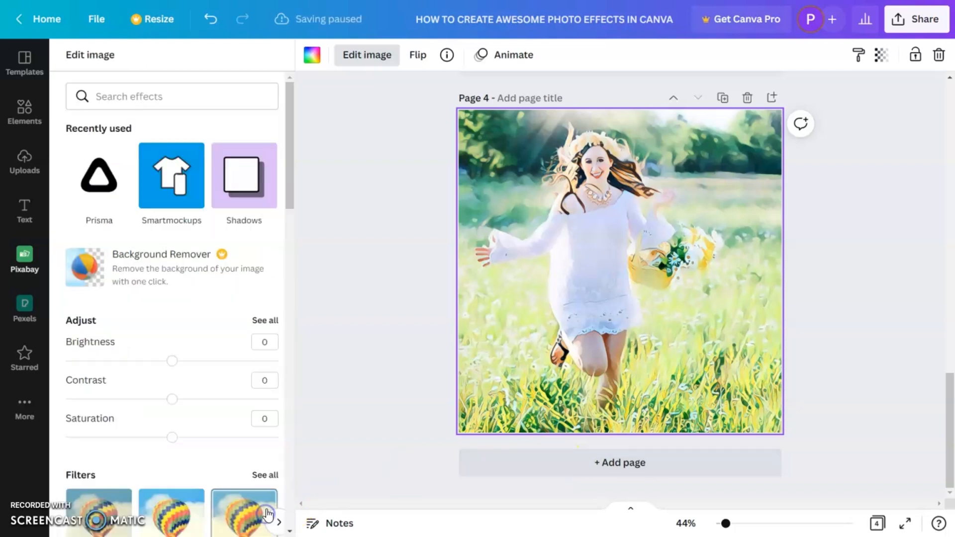
Add a fifth page and cover it with the Pixabay kingfisher photo, enlarged and positioned with the whole bird in view.
click(670, 463)
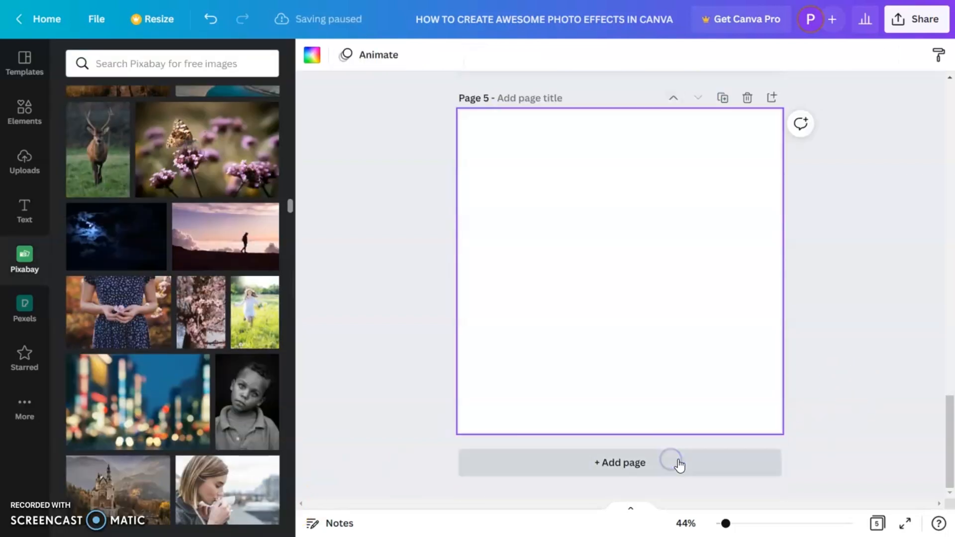
scroll(174, 299, down, 10)
click(208, 155)
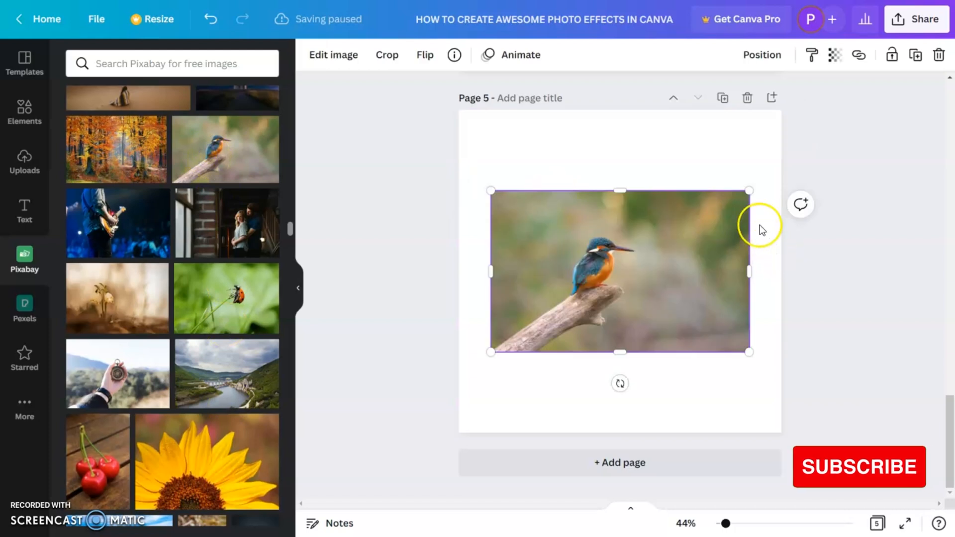
drag(748, 191, 868, 60)
drag(598, 273, 670, 293)
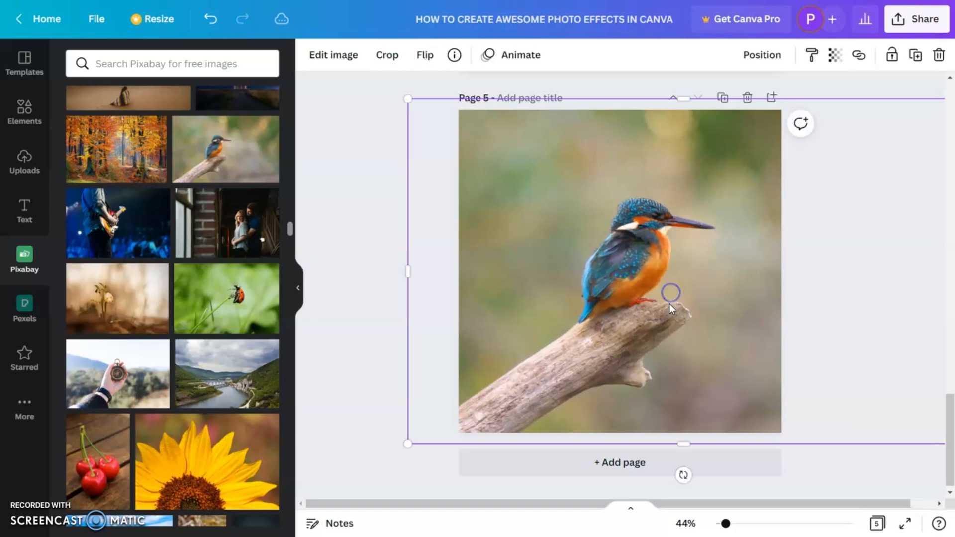
click(374, 247)
Apply the Prisma Storm style to the kingfisher photo on page 5.
click(596, 278)
click(379, 54)
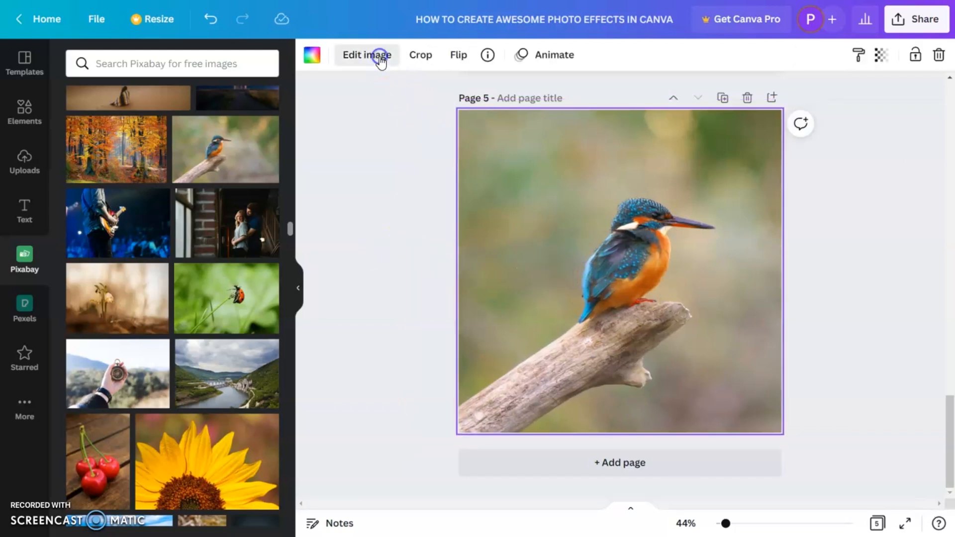
click(105, 161)
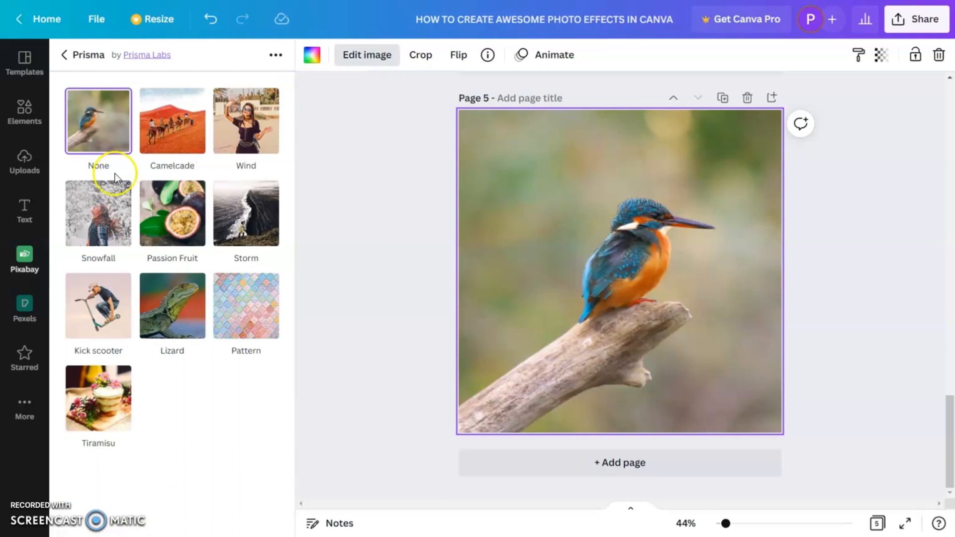
click(234, 226)
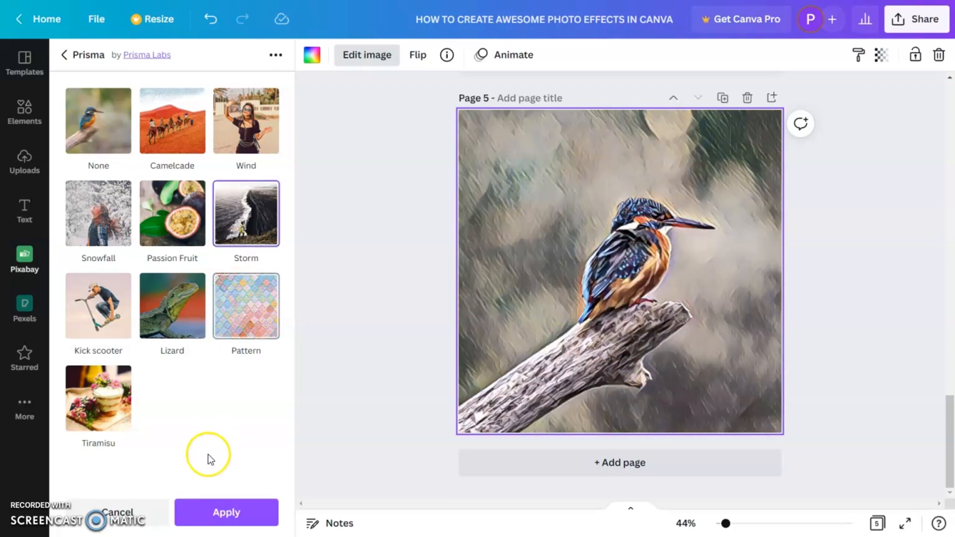
click(211, 513)
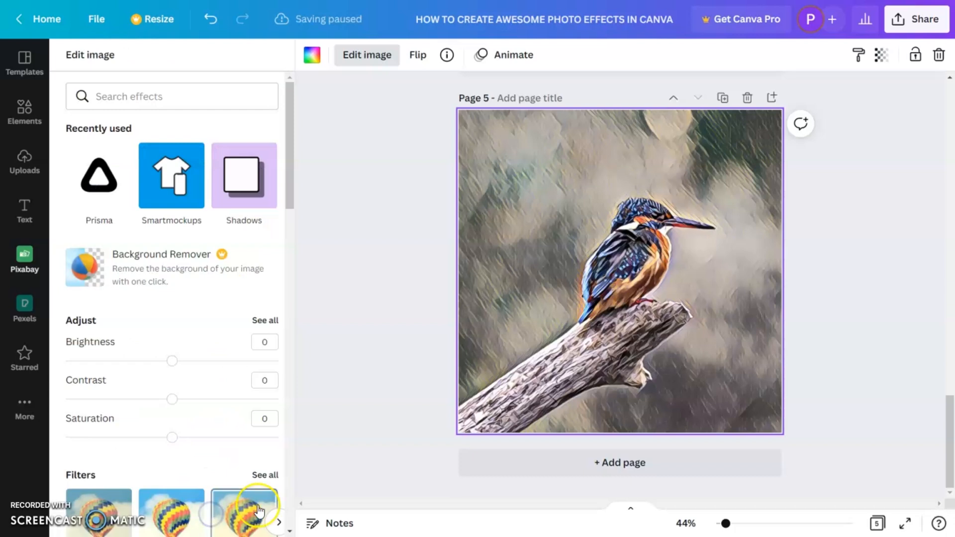
Add a sixth page and cover it with the Pixabay photo of the yellow sunflower.
click(622, 462)
drag(228, 473, 771, 339)
drag(622, 433, 622, 426)
Apply the Prisma Kick scooter style to the sunflower photo on page 6.
click(548, 218)
click(367, 54)
click(99, 322)
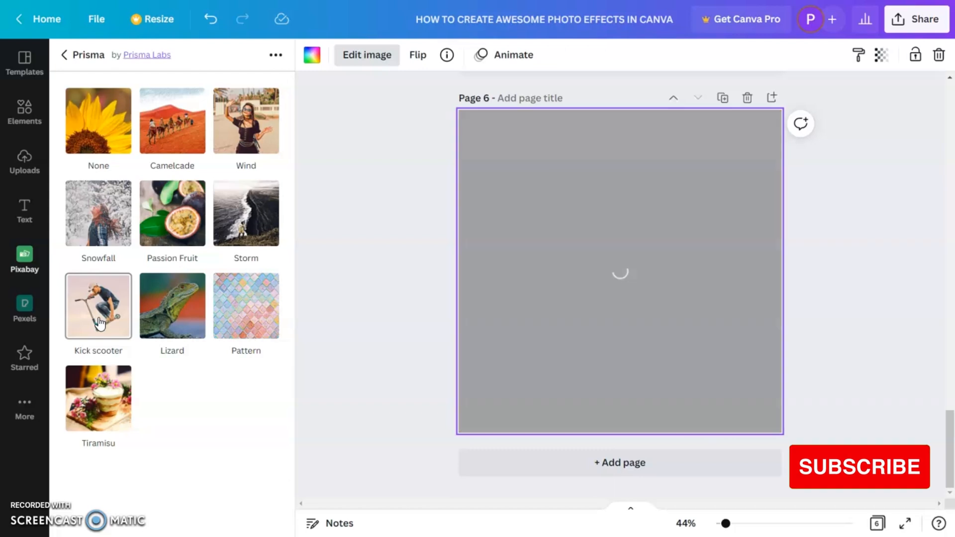
click(251, 513)
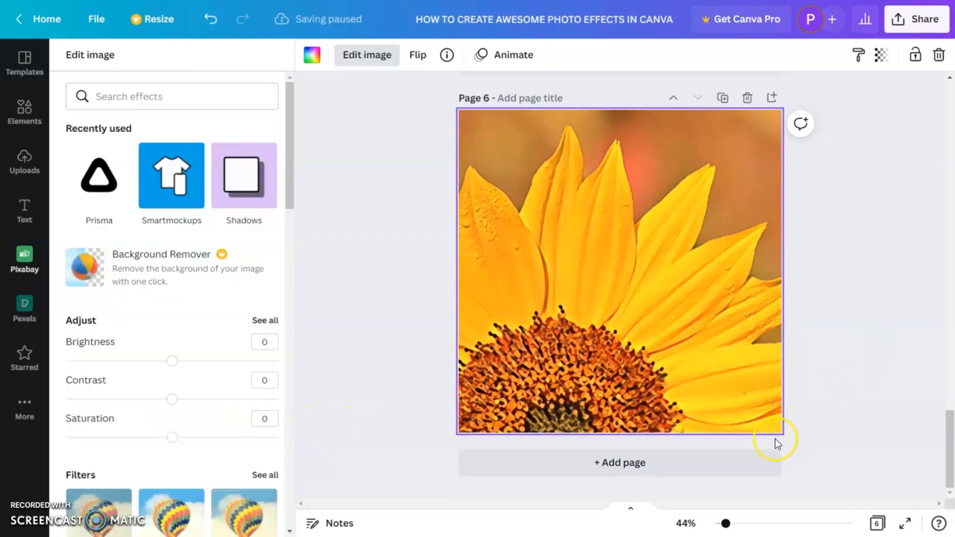
Add a seventh page and cover it with the Pixabay robin photo, enlarged and shifted so the bird sits near the page's centre.
click(626, 465)
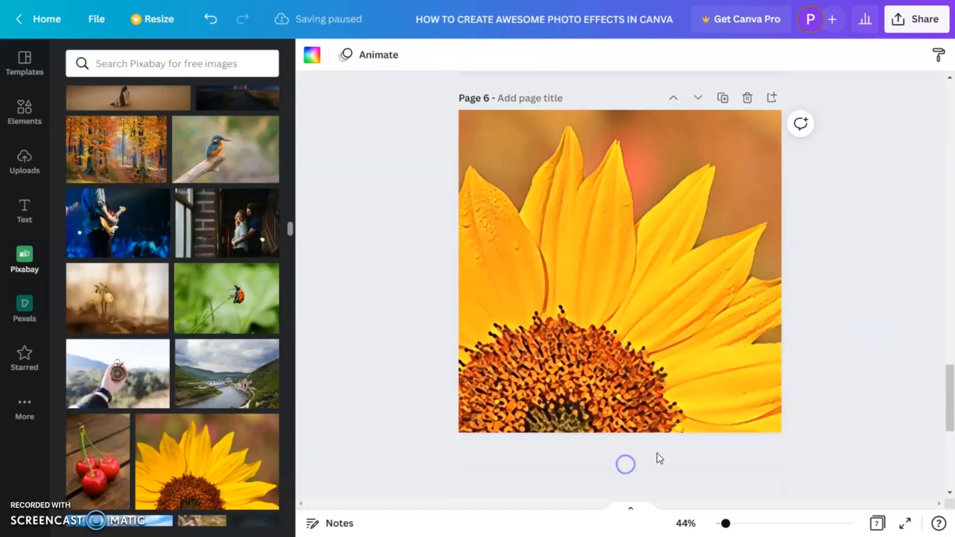
scroll(228, 355, down, 5)
scroll(228, 355, down, 3)
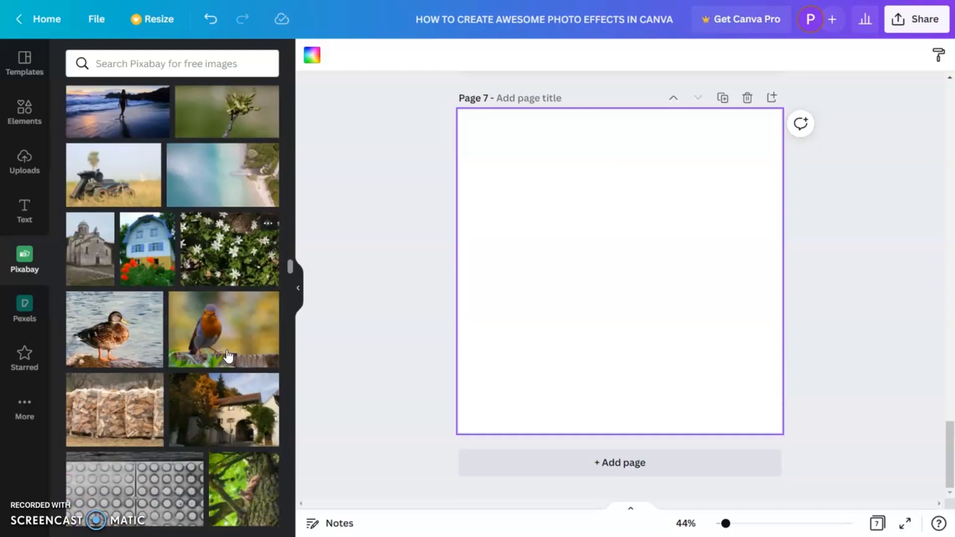
click(226, 331)
drag(748, 182, 843, 75)
drag(486, 335, 585, 335)
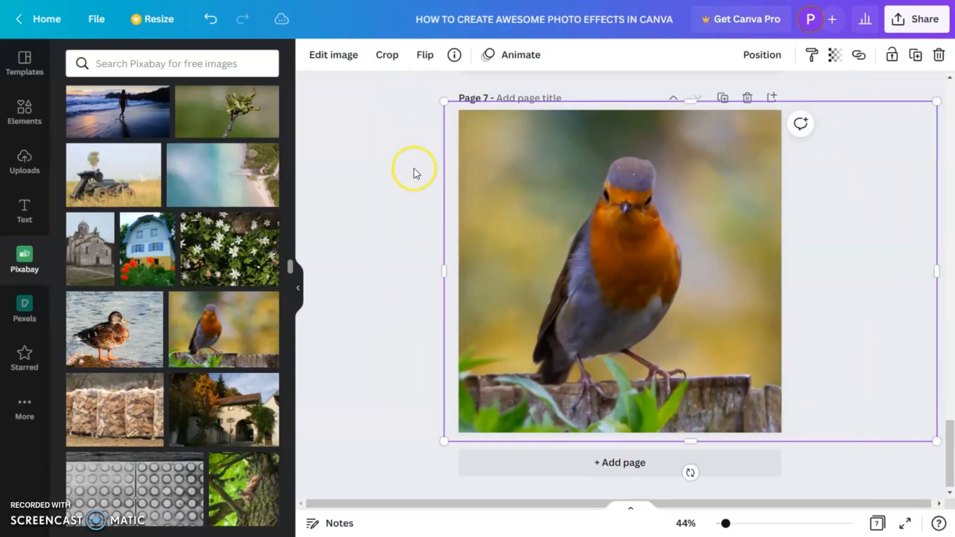
click(429, 219)
Apply the Prisma Lizard style to the robin photo on page 7.
click(628, 241)
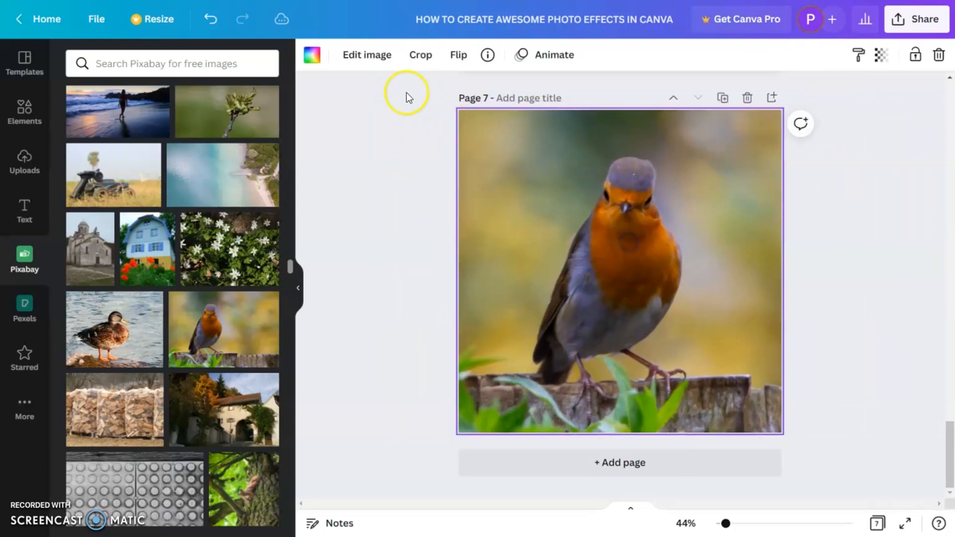
click(371, 56)
click(90, 167)
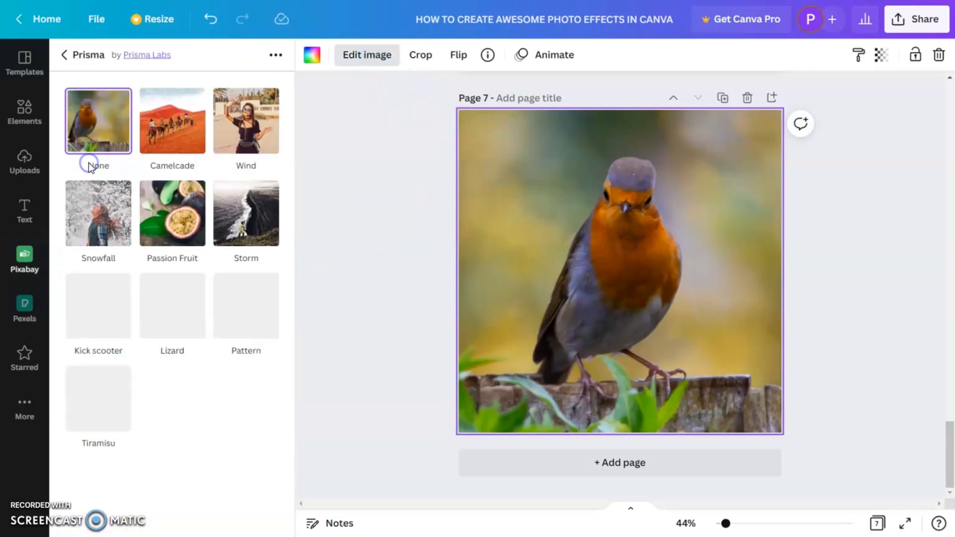
click(173, 325)
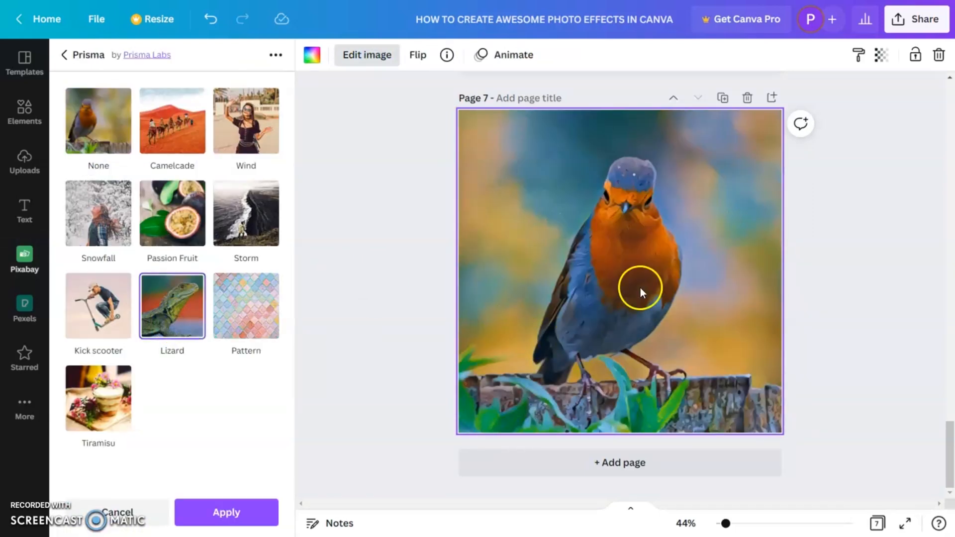
click(227, 512)
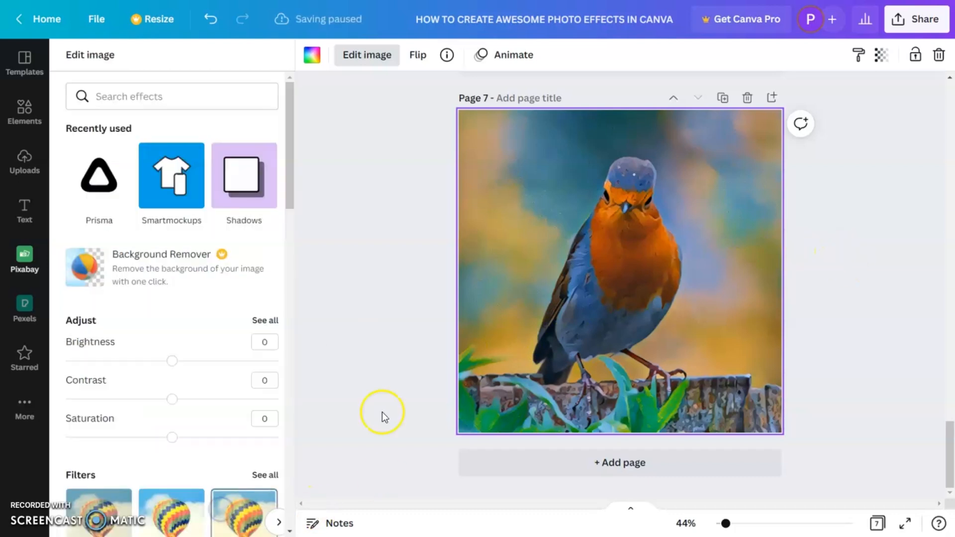
click(837, 299)
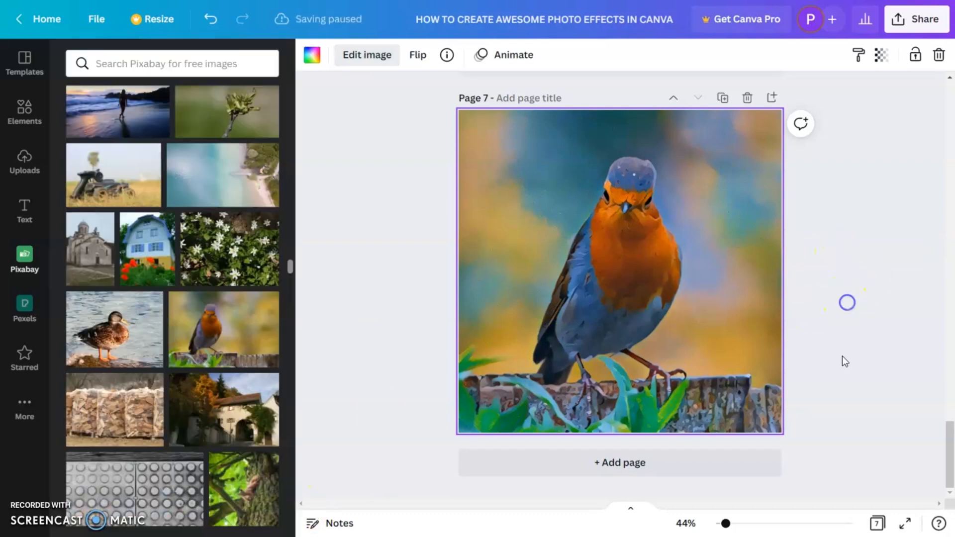
Add an eighth page and cover it with the Pixabay photo of the sparrow on a stone, enlarged to fill the page.
click(618, 464)
scroll(258, 345, down, 6)
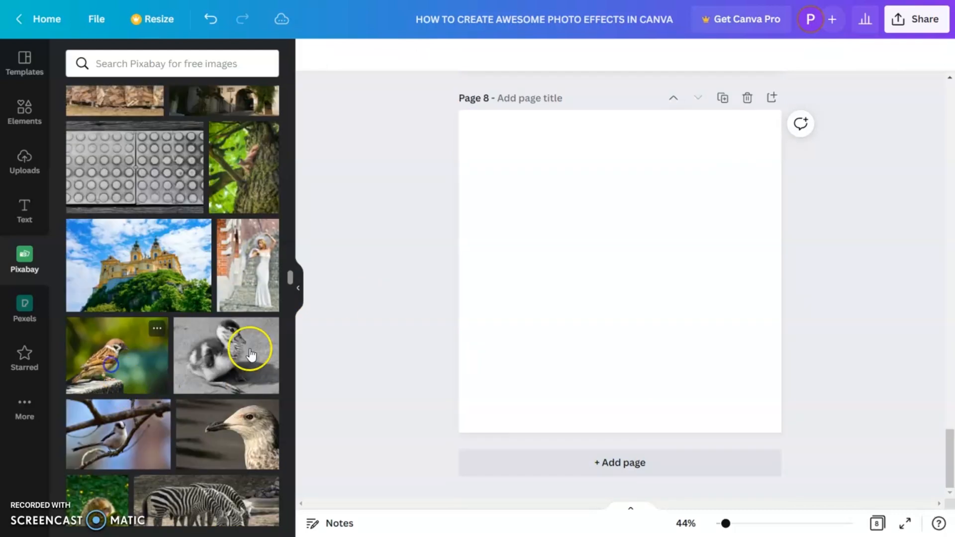
click(112, 364)
drag(777, 142, 827, 92)
drag(606, 274, 607, 309)
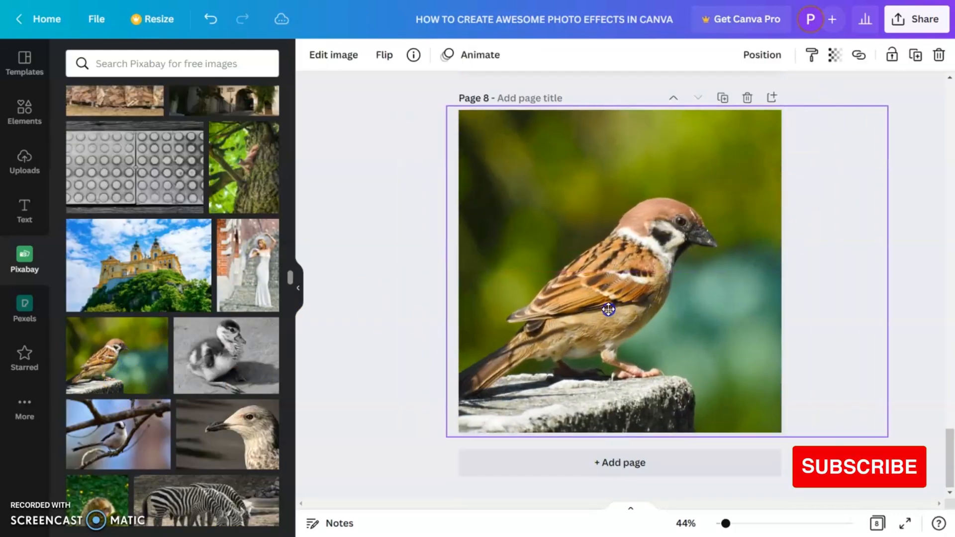
click(386, 296)
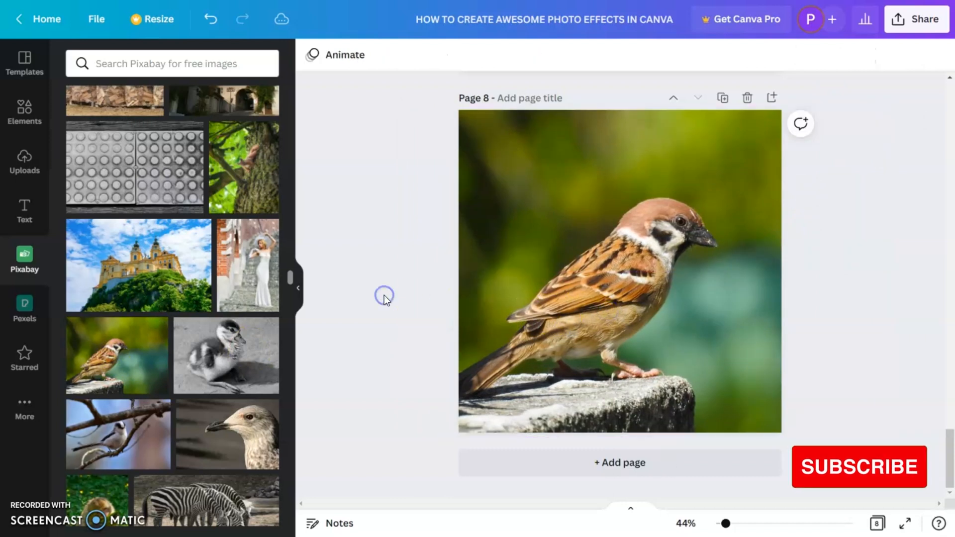
Apply the Prisma Pattern style to the sparrow photo on page 8.
click(615, 291)
click(376, 59)
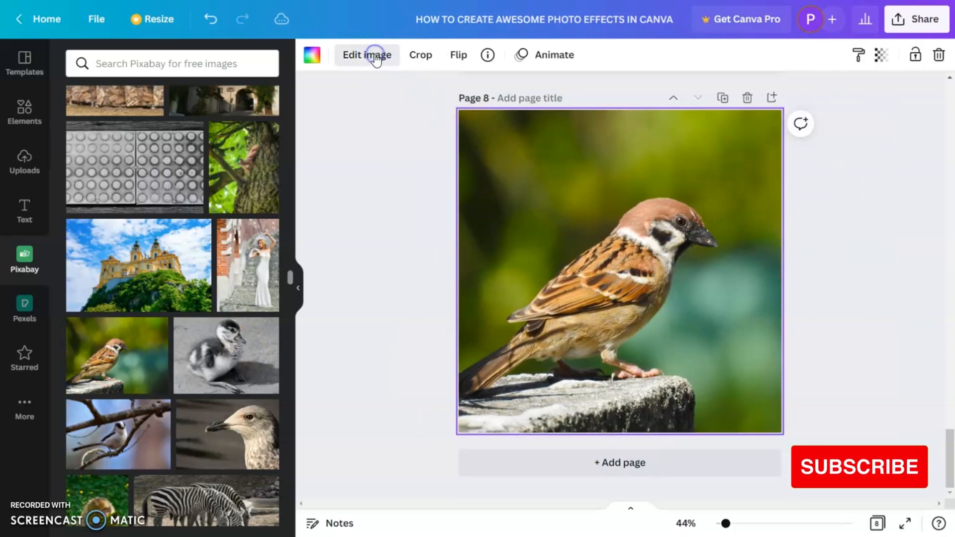
click(102, 185)
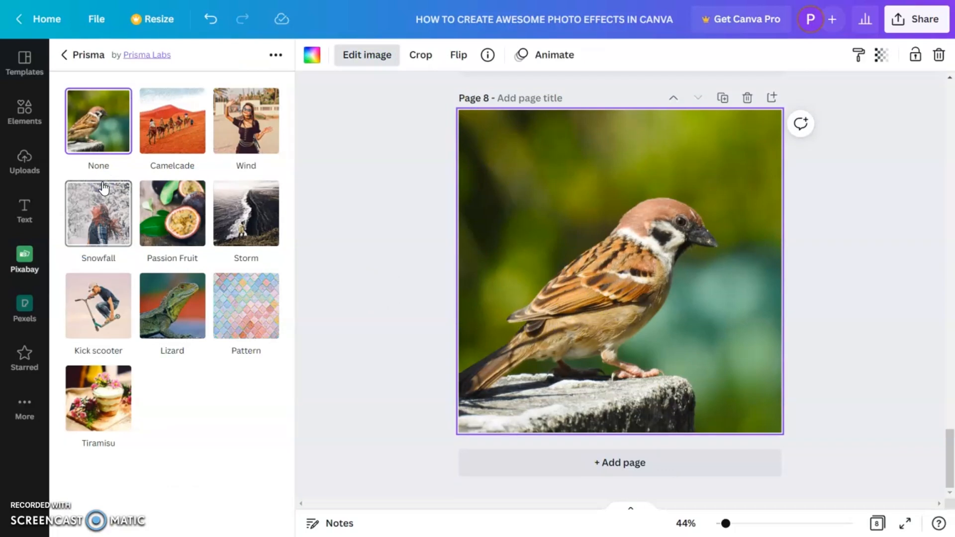
click(257, 326)
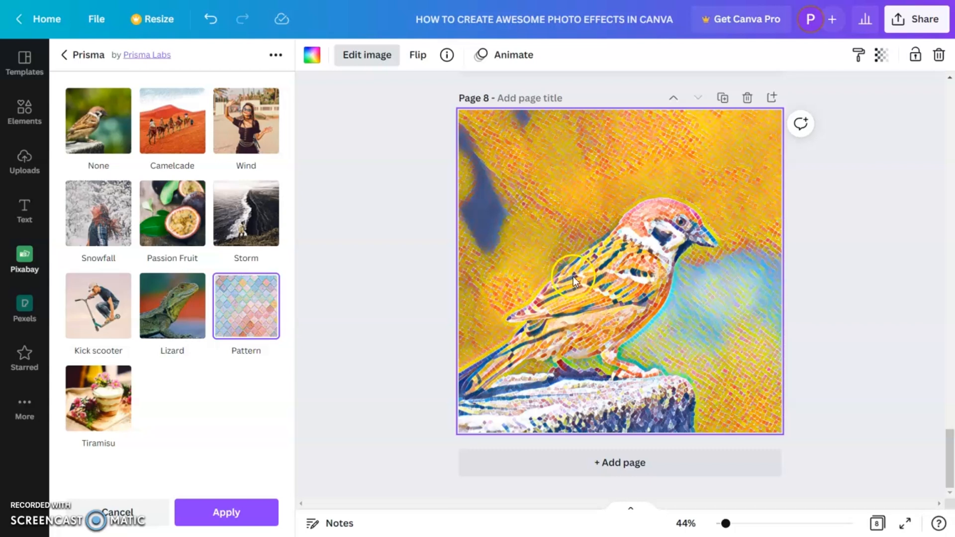
click(251, 513)
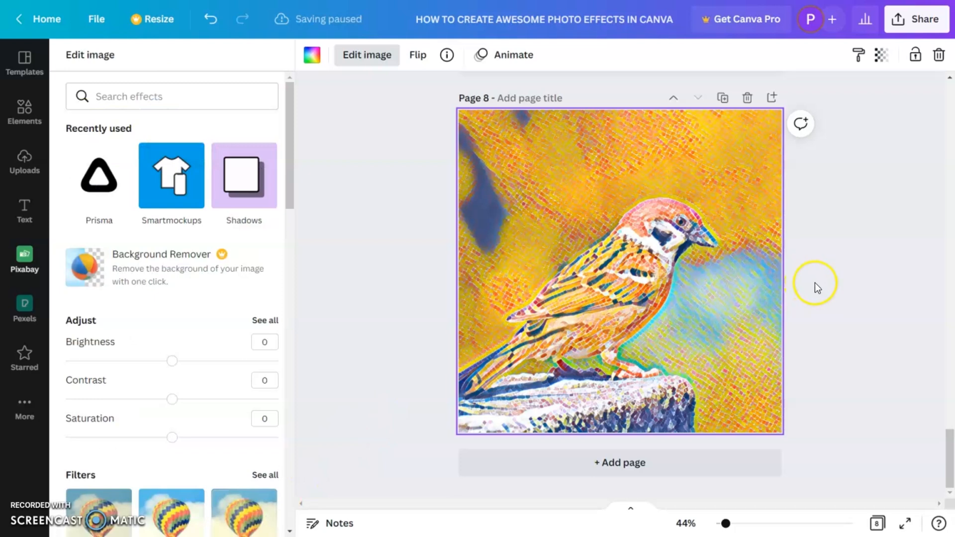
Add a ninth page, cover it with the Pixabay photo of the white dog on grass, and reposition the crop around the dog.
click(650, 460)
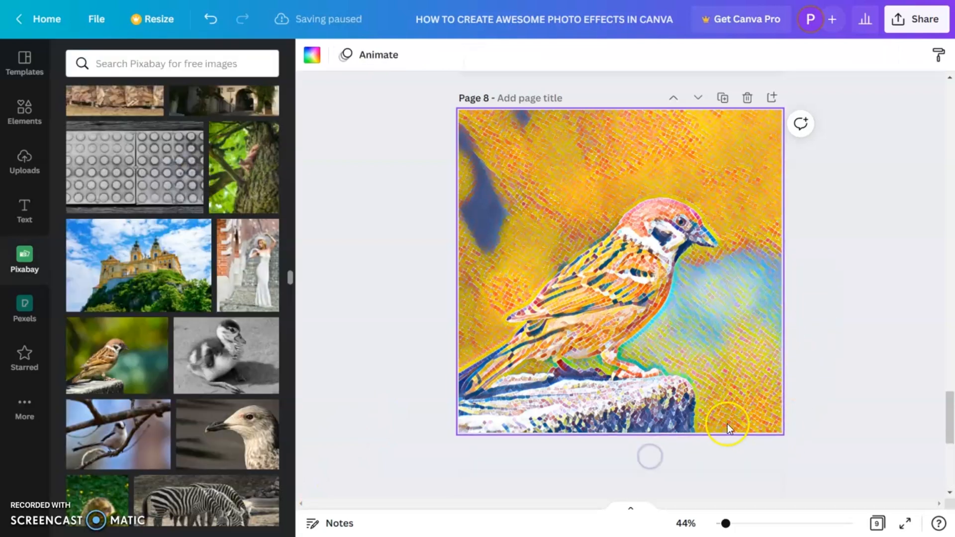
scroll(258, 380, down, 15)
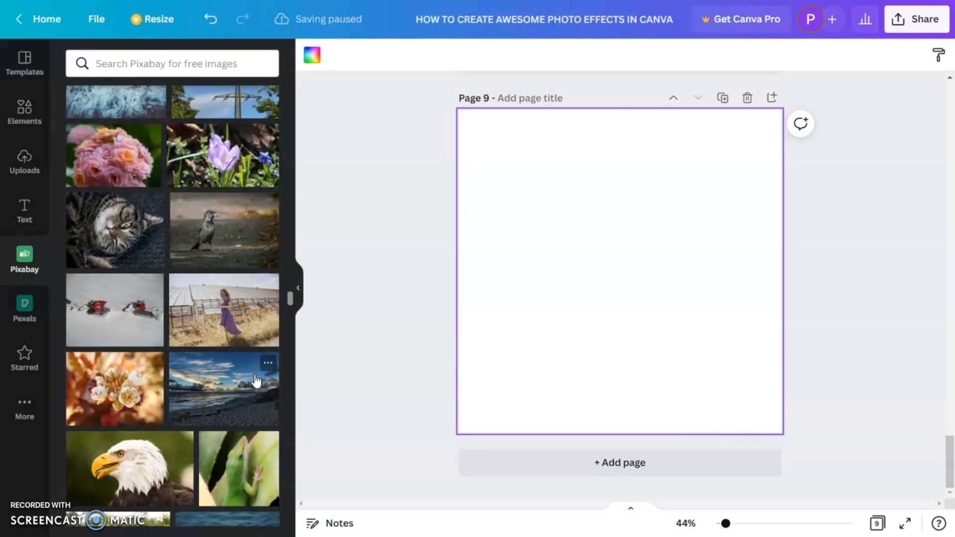
scroll(255, 380, down, 14)
click(131, 321)
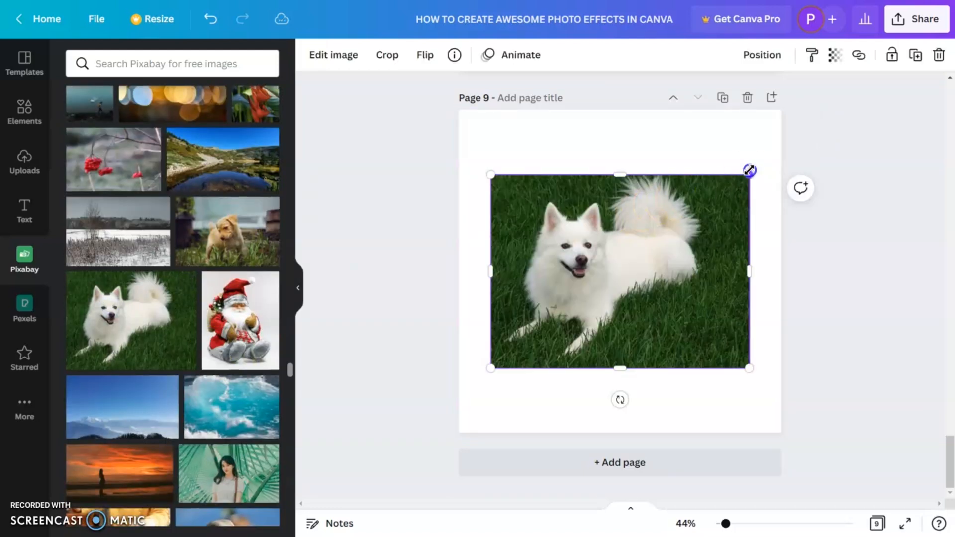
drag(750, 173, 840, 106)
double_click(599, 341)
drag(567, 332, 603, 330)
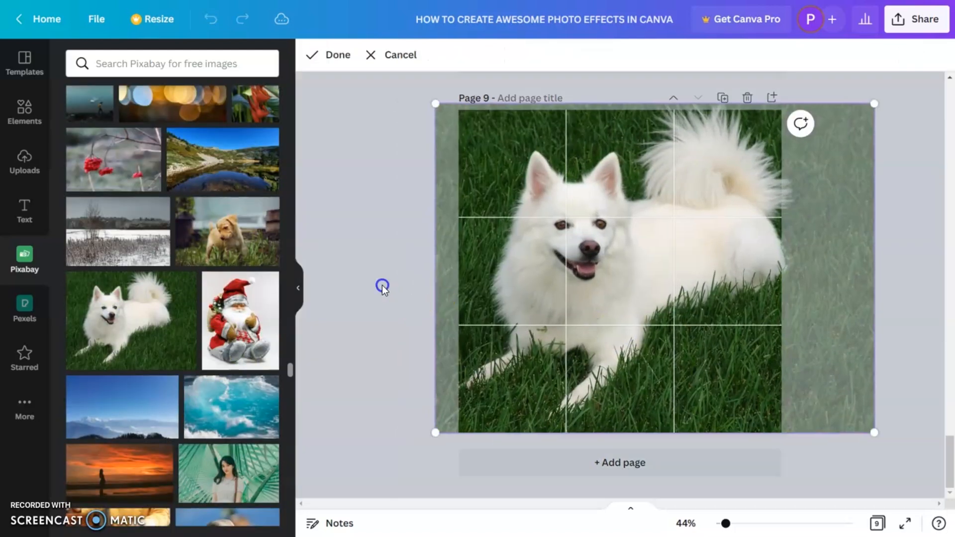
click(382, 284)
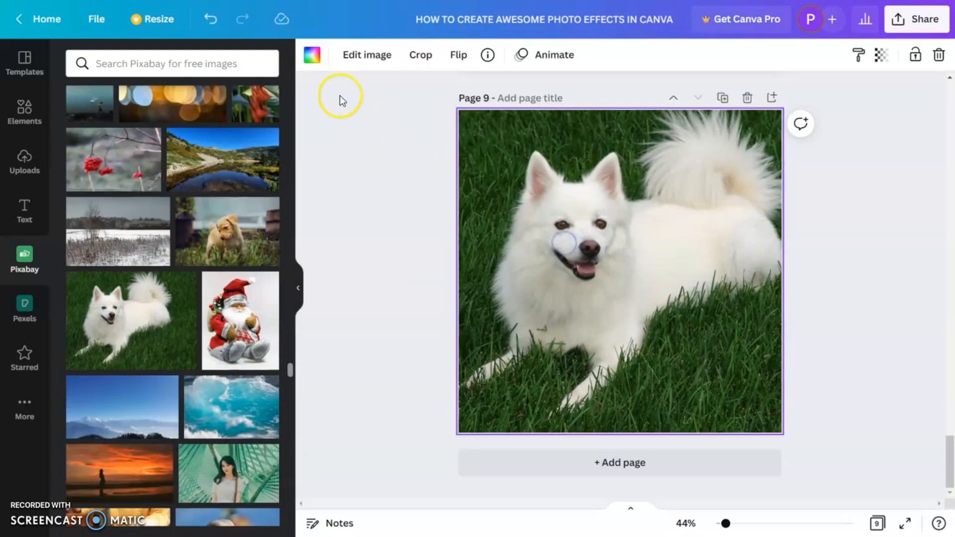
Apply the Prisma Tiramisu style to the white dog photo on page 9.
click(367, 55)
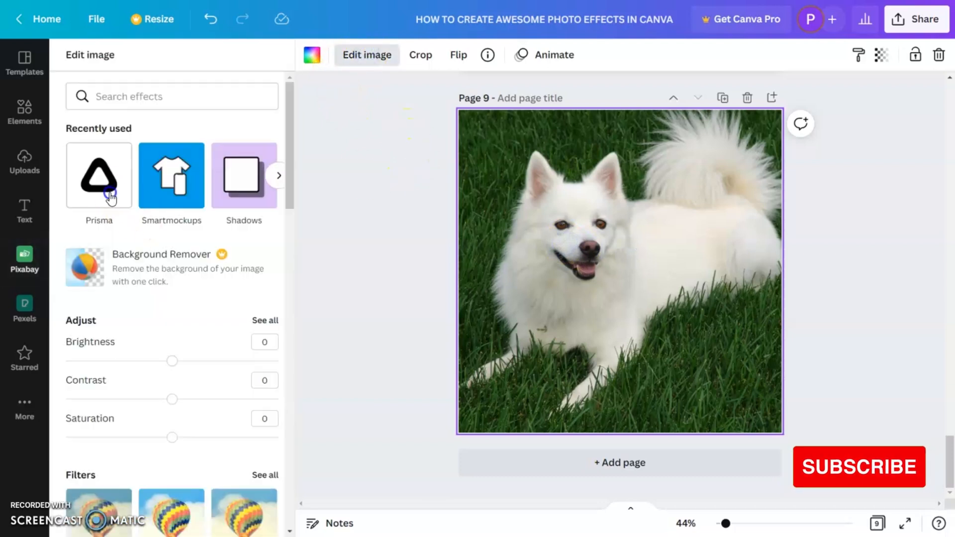
click(111, 198)
click(101, 412)
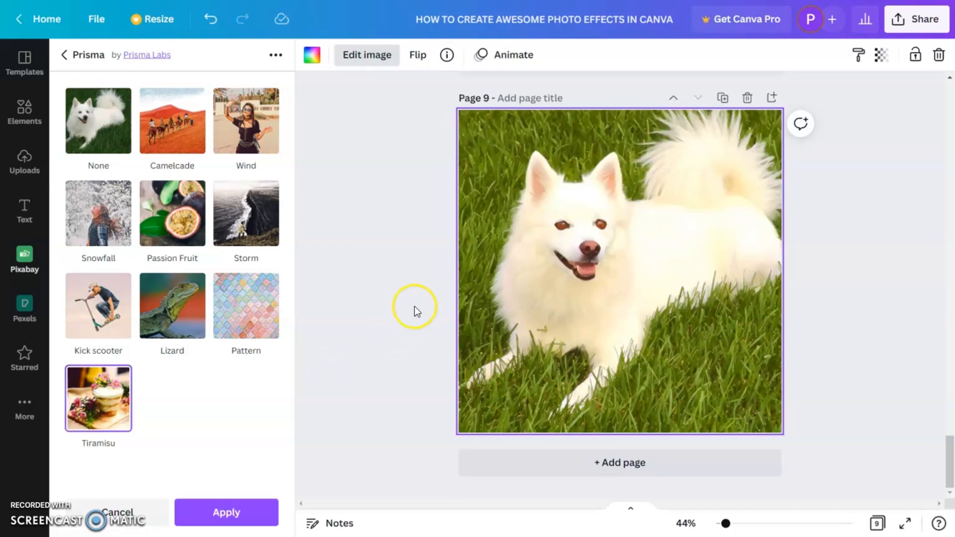
click(487, 300)
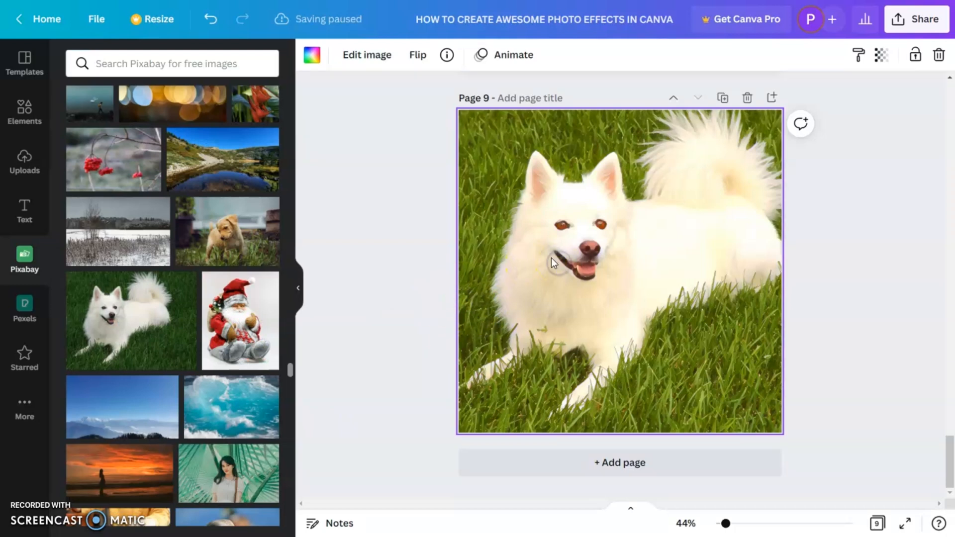
Add a tenth page and cover it with the Pixabay photo of the woman in a straw hat and overalls, keeping her head in view.
click(586, 470)
scroll(179, 363, down, 5)
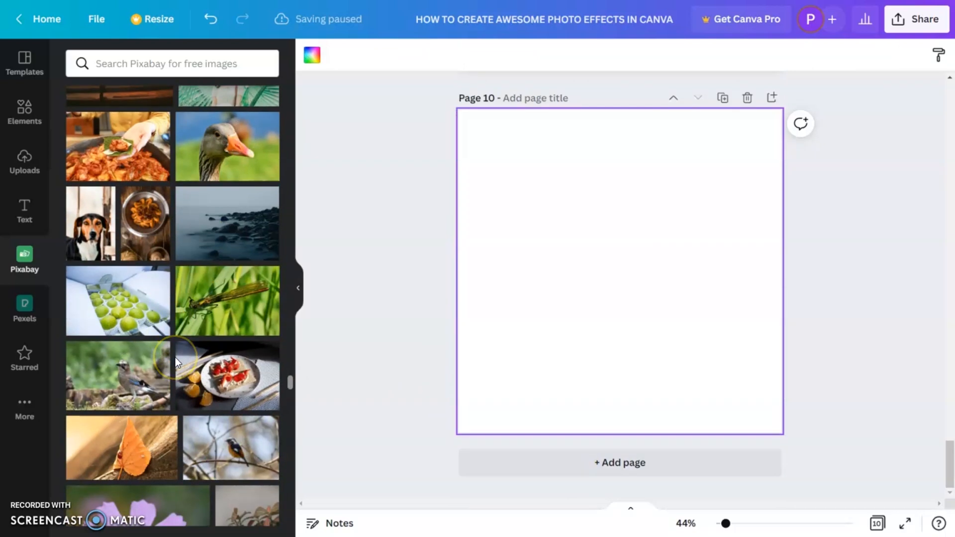
scroll(230, 328, down, 15)
scroll(238, 315, down, 10)
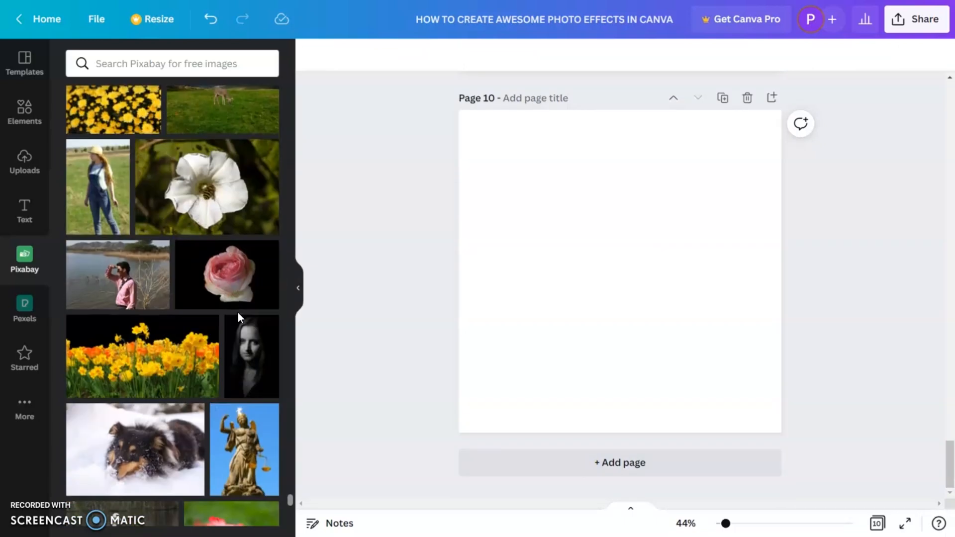
click(103, 187)
drag(708, 141, 808, 70)
drag(662, 240, 663, 310)
click(844, 207)
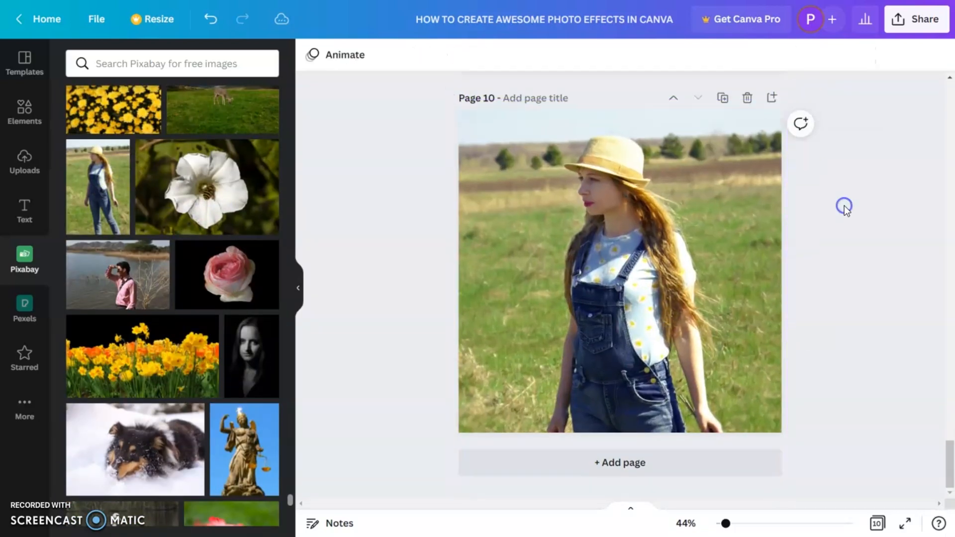
Duplicate the page with the woman in the straw hat eight times, filling pages 11 to 18.
click(728, 104)
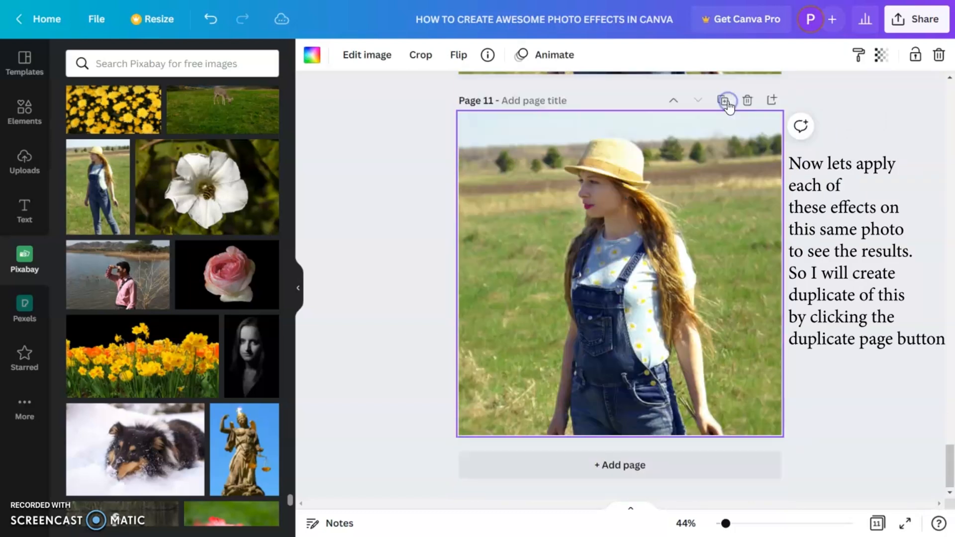
click(725, 100)
click(723, 98)
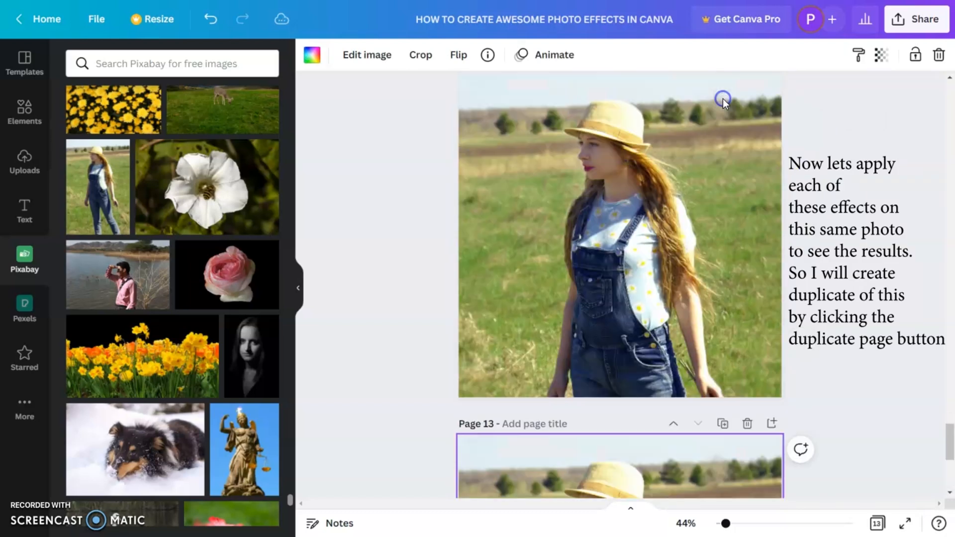
click(722, 98)
click(723, 98)
click(723, 97)
click(724, 98)
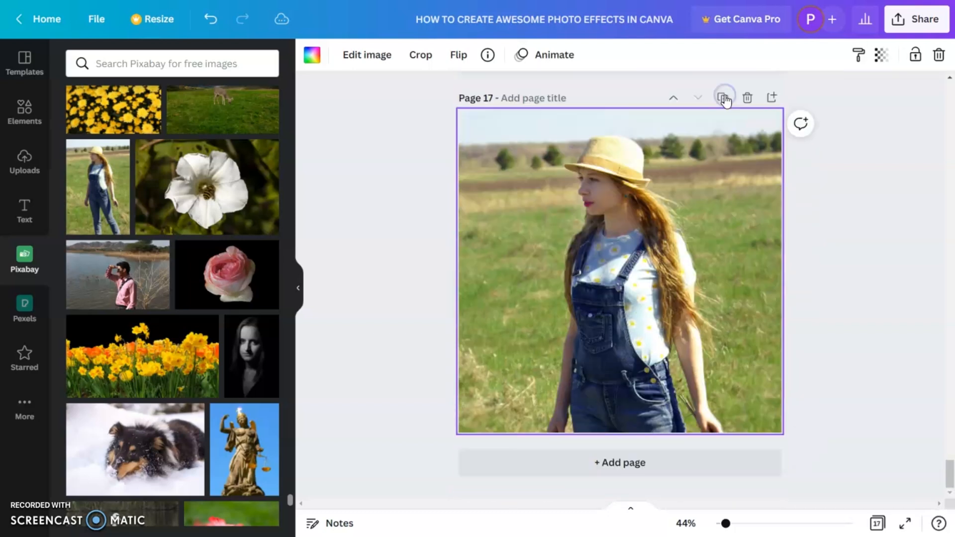
click(724, 98)
Apply the Prisma Camelcade style to the photo of the woman in the straw hat on page 10.
drag(951, 479, 914, 299)
click(655, 217)
click(366, 59)
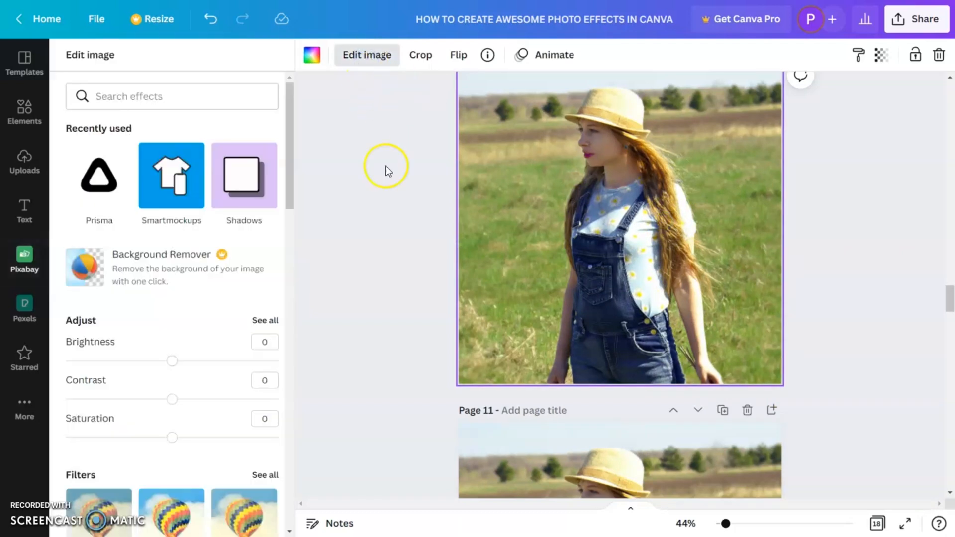
click(99, 182)
click(170, 132)
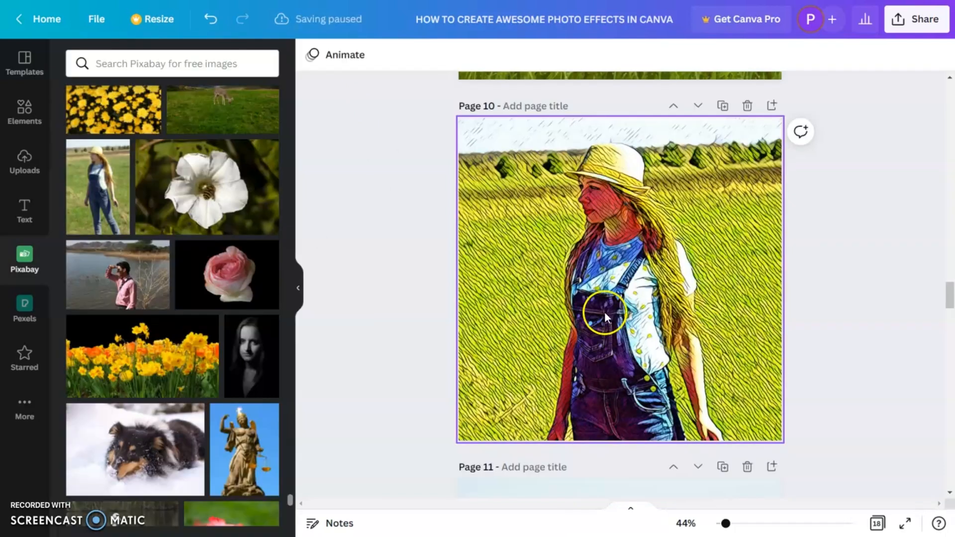
click(614, 316)
scroll(685, 396, down, 5)
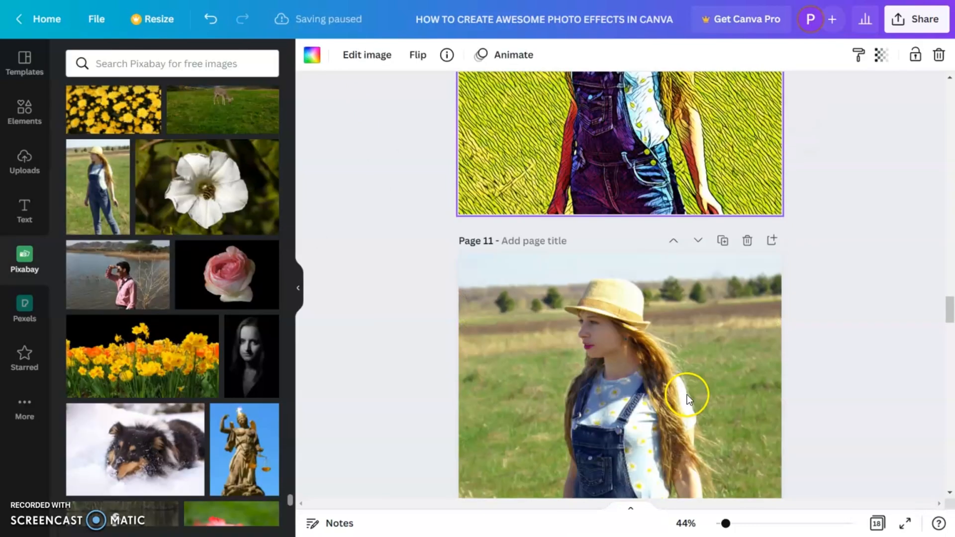
scroll(687, 394, down, 1)
scroll(630, 369, up, 5)
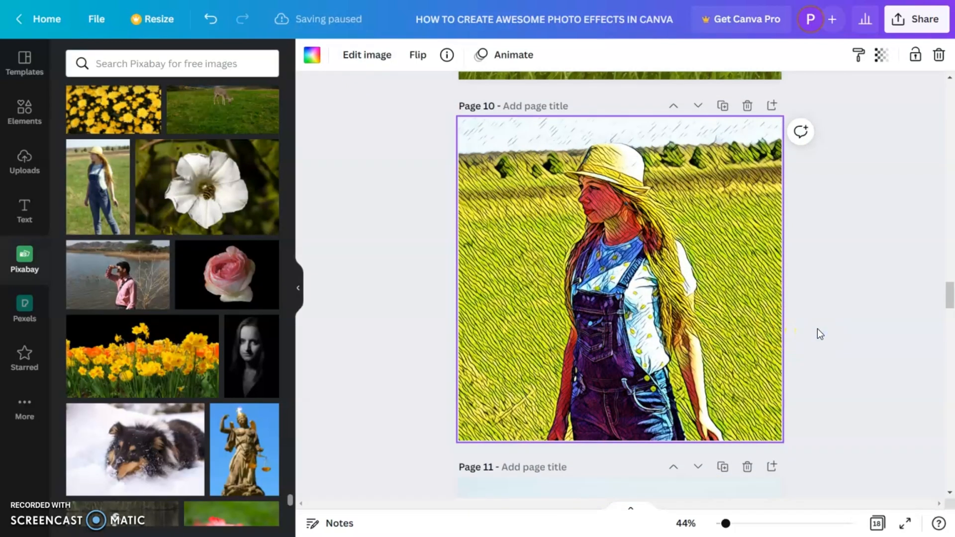
Apply the Prisma Wind style to the duplicated photo of the woman on page 11.
scroll(816, 329, down, 5)
scroll(818, 329, down, 4)
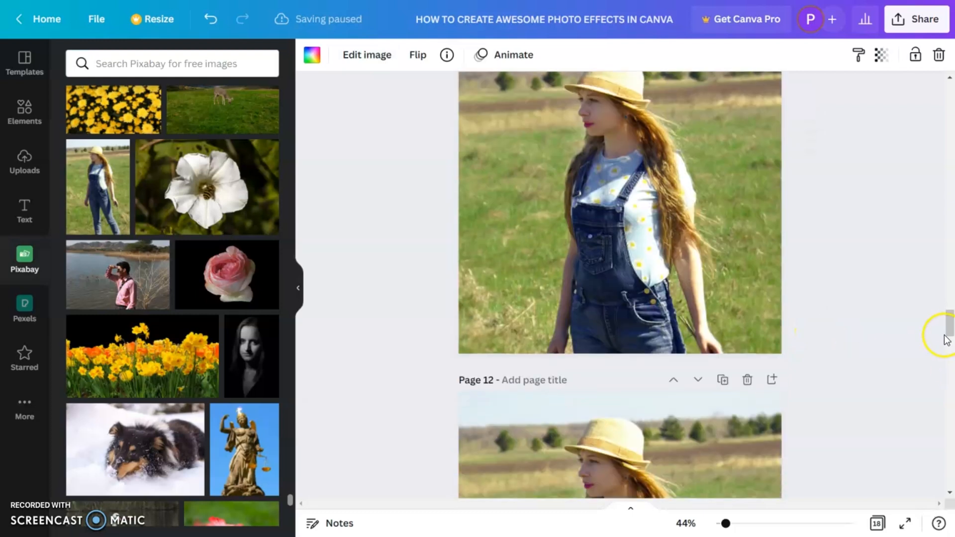
drag(947, 329, 950, 324)
click(637, 258)
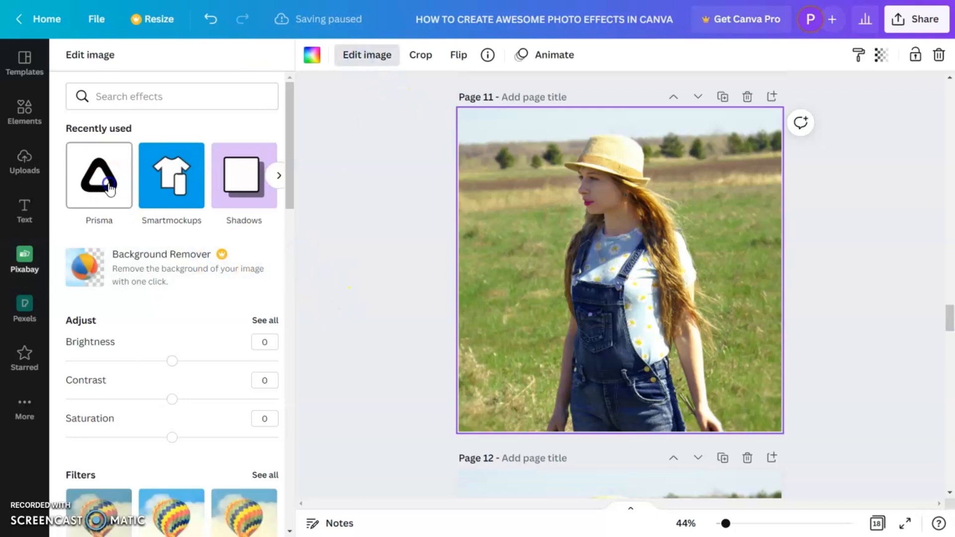
click(109, 188)
click(251, 149)
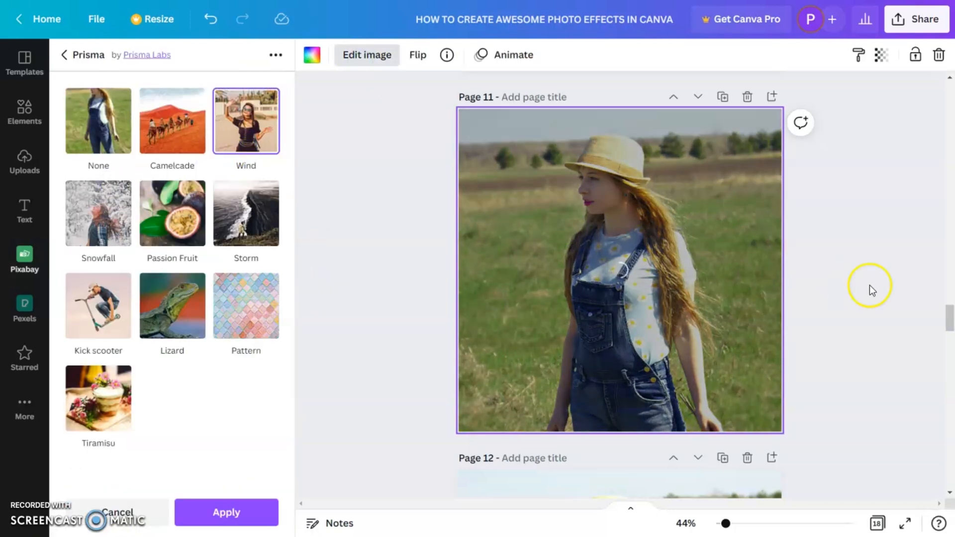
click(223, 512)
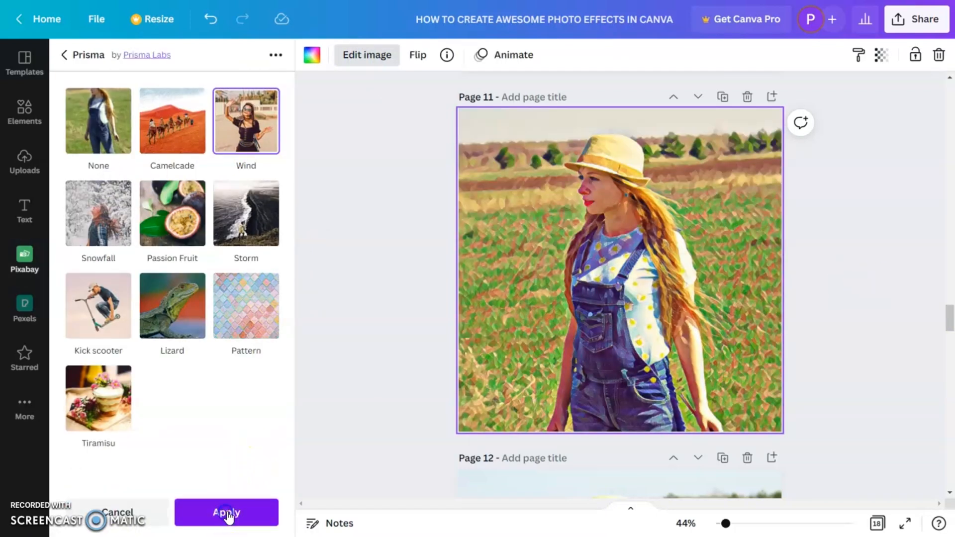
Apply the Prisma Snowfall style to the duplicated photo of the woman on page 12.
scroll(836, 339, down, 6)
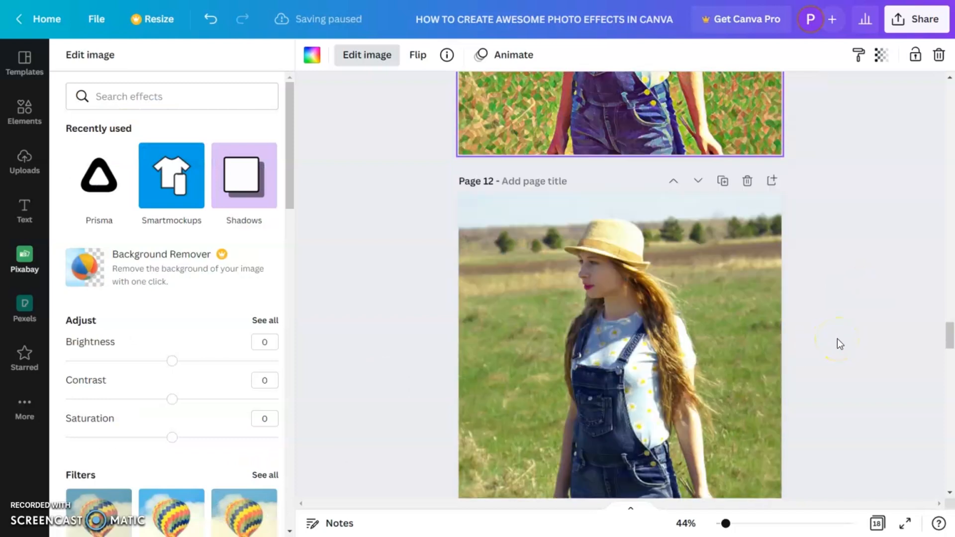
click(657, 257)
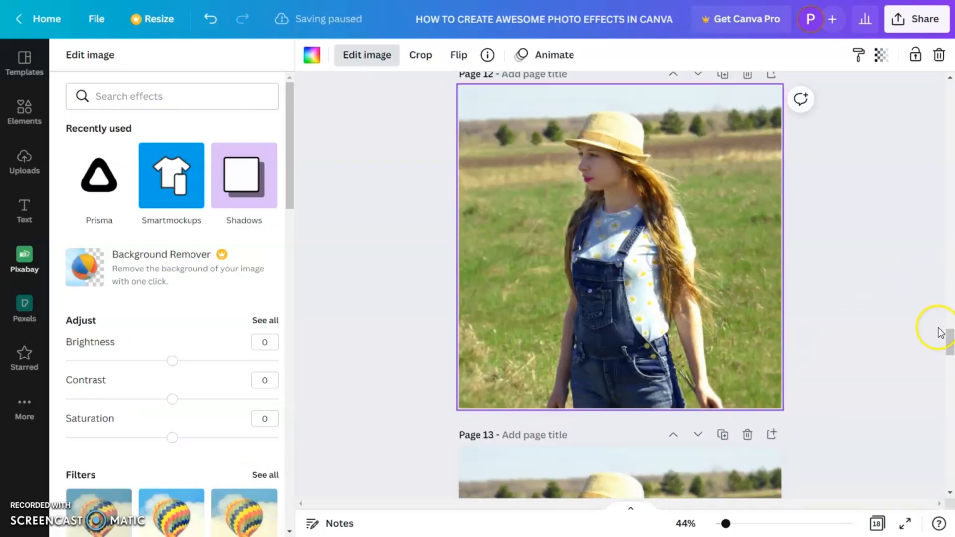
scroll(941, 331, up, 2)
drag(946, 337, 947, 340)
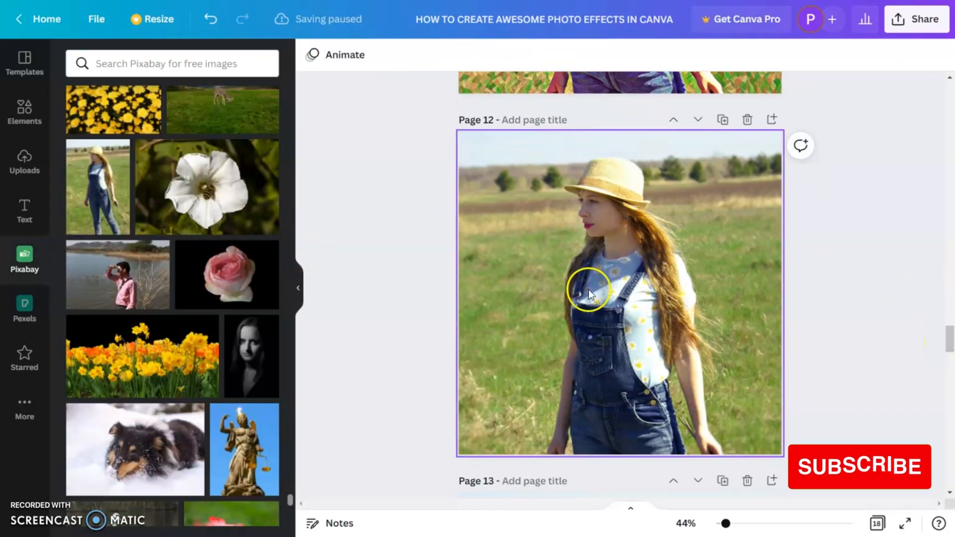
click(589, 290)
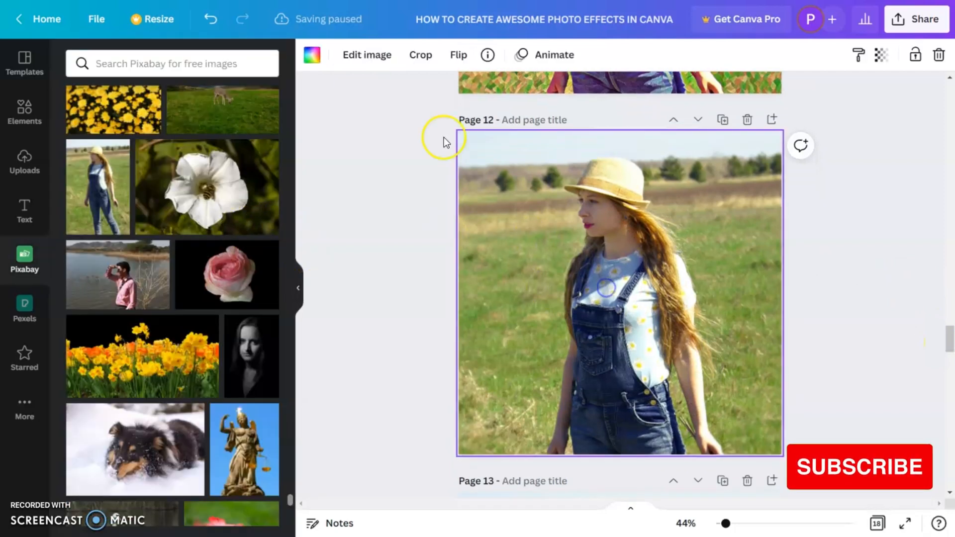
click(355, 56)
click(98, 174)
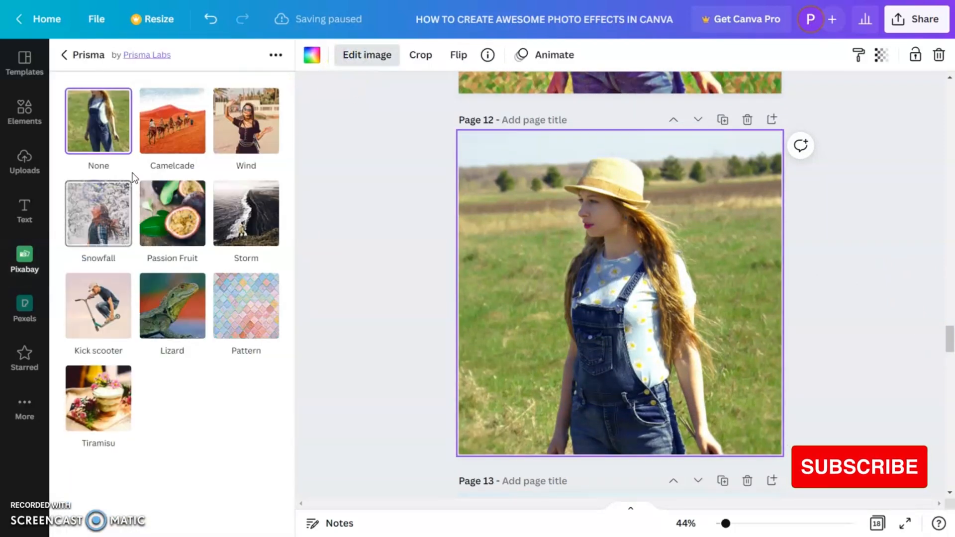
click(116, 213)
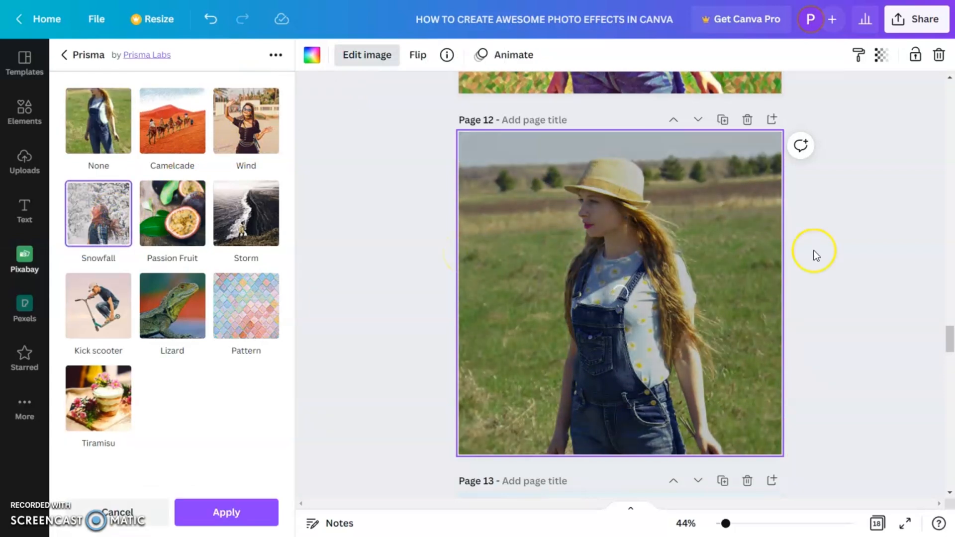
click(244, 512)
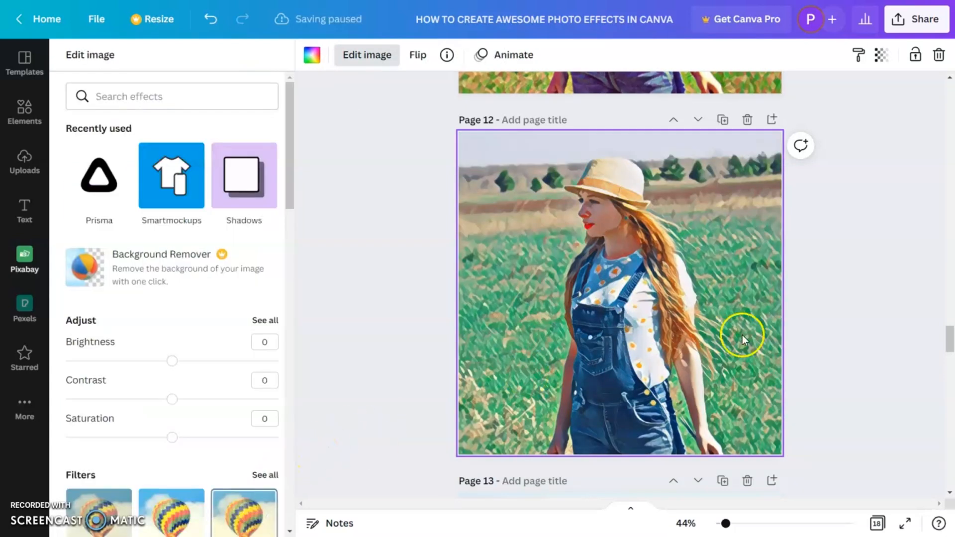
Apply the Prisma Passion Fruit style to the duplicated photo of the woman on page 13.
scroll(810, 332, down, 7)
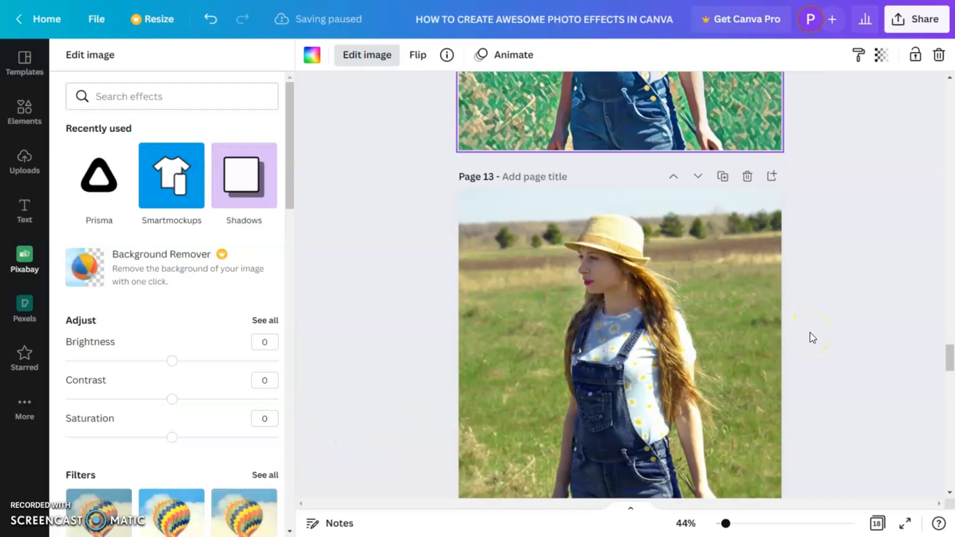
click(642, 282)
click(383, 57)
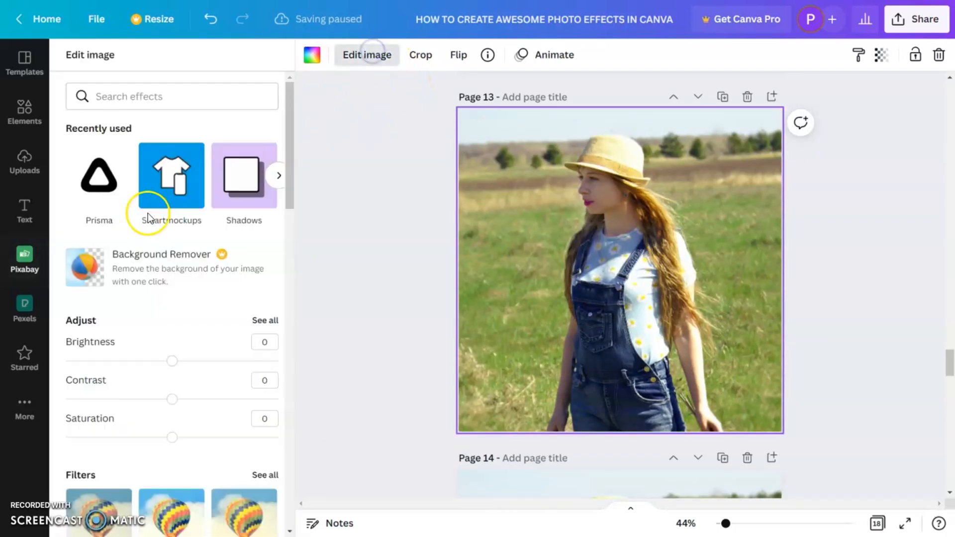
click(98, 185)
click(186, 232)
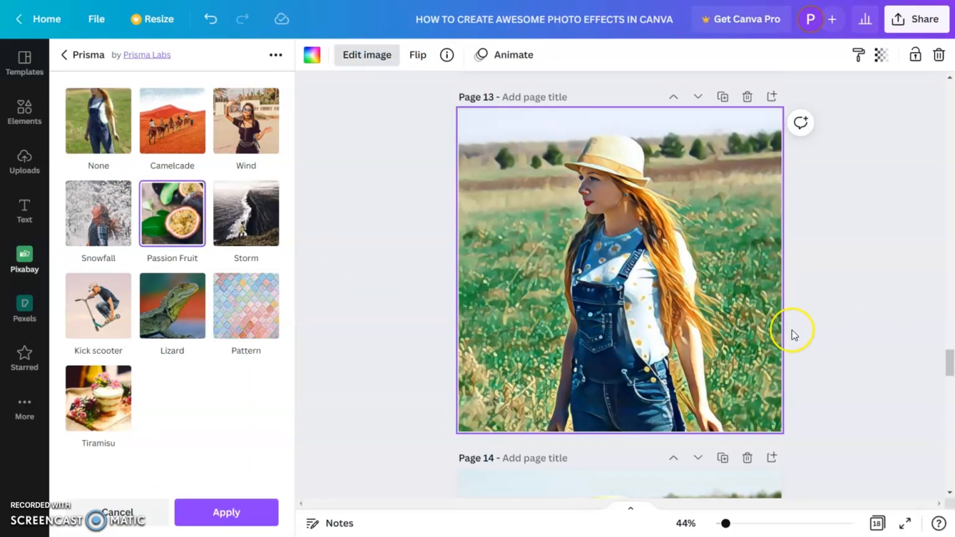
click(214, 513)
Apply the Prisma Storm style to the duplicated photo of the woman on page 14.
drag(951, 366, 950, 386)
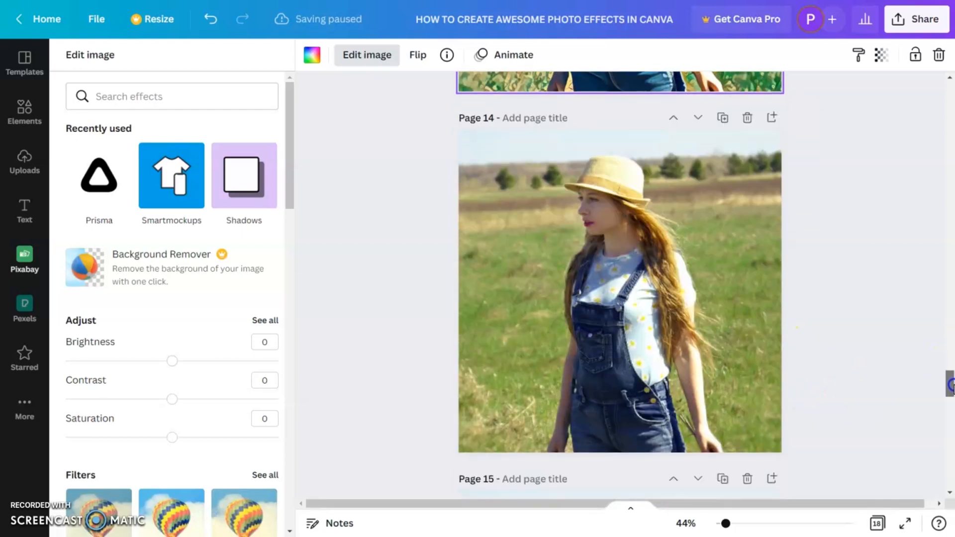
click(678, 306)
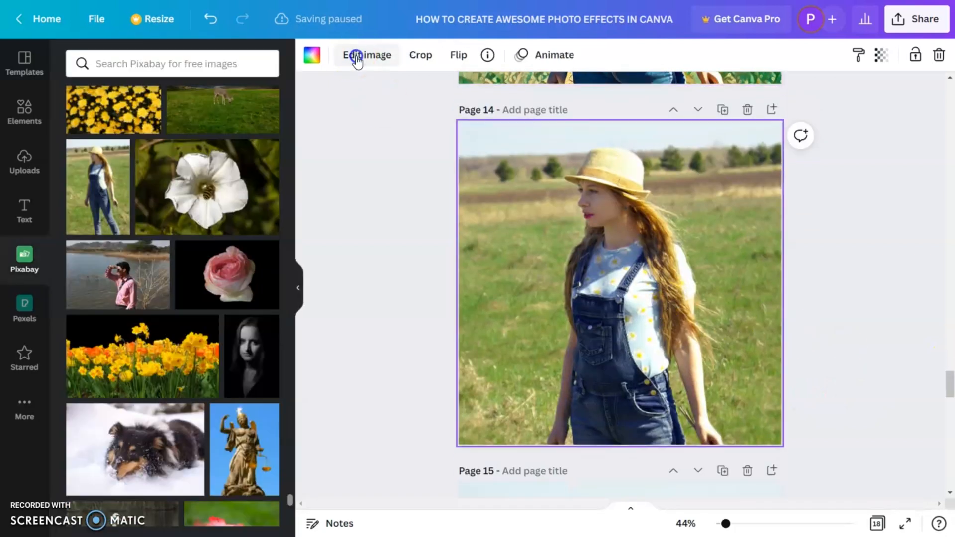
click(356, 56)
click(96, 172)
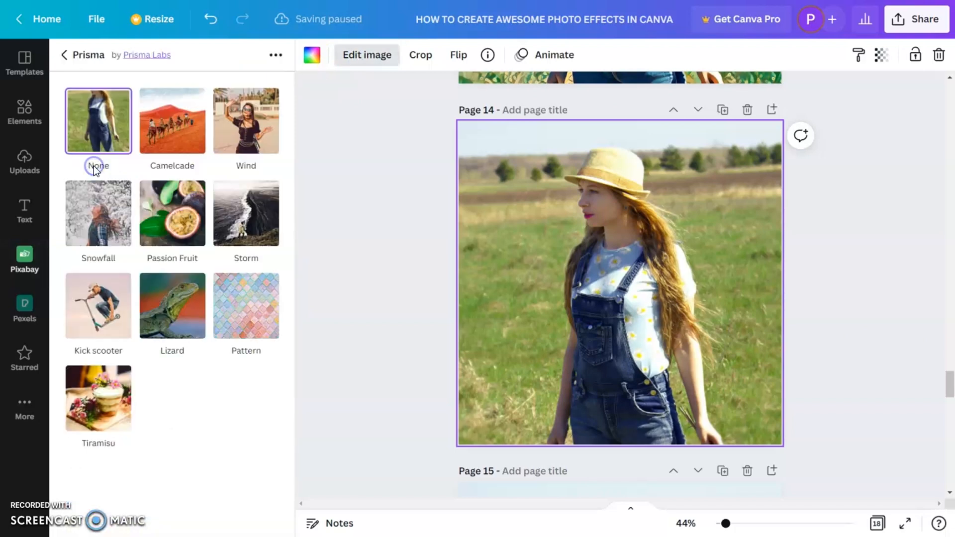
click(245, 213)
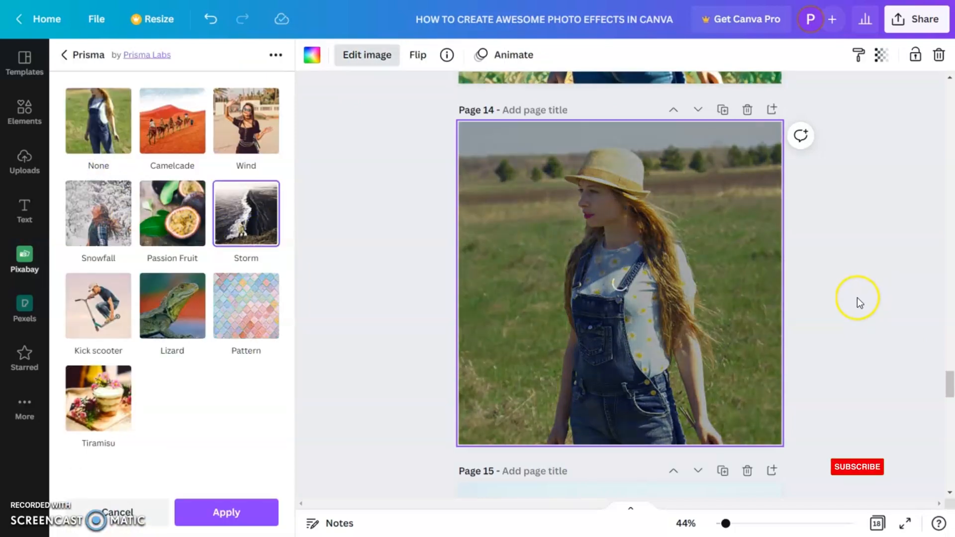
click(255, 512)
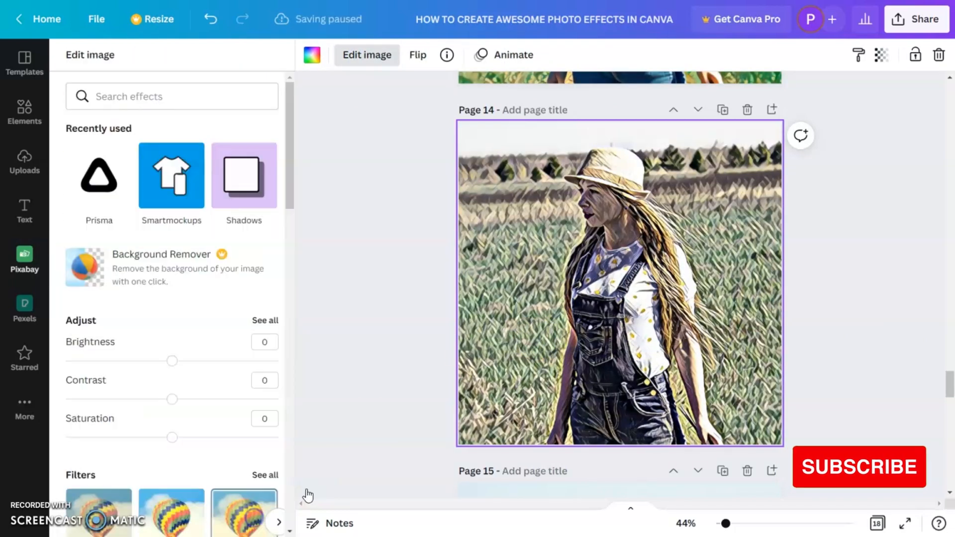
Apply the Prisma Kick scooter style to the duplicated photo of the woman on page 15.
drag(951, 382, 949, 397)
click(655, 276)
click(619, 291)
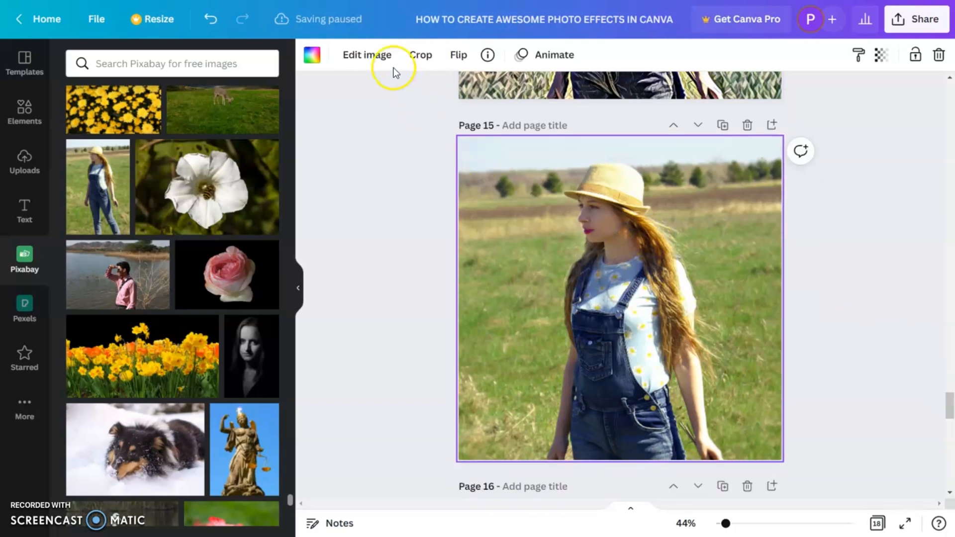
click(365, 55)
click(103, 194)
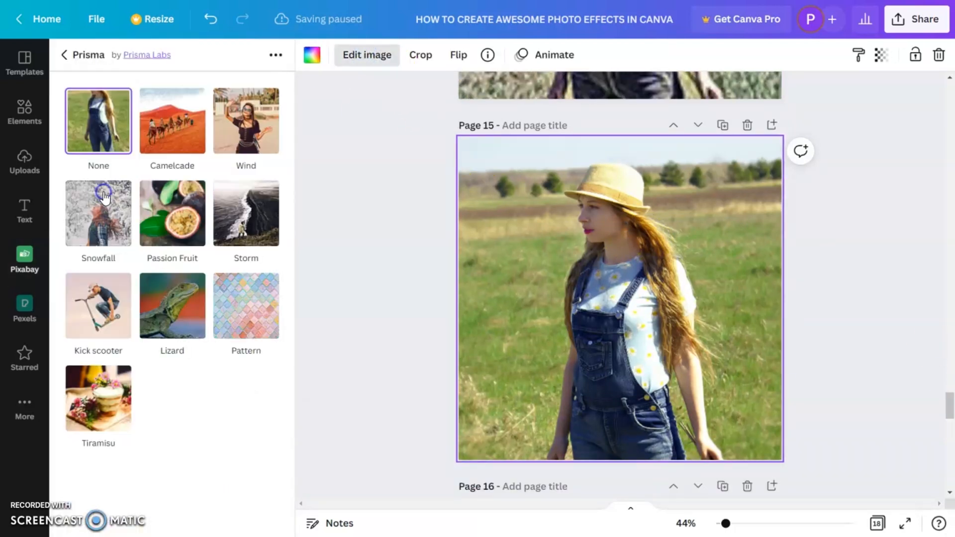
click(43, 312)
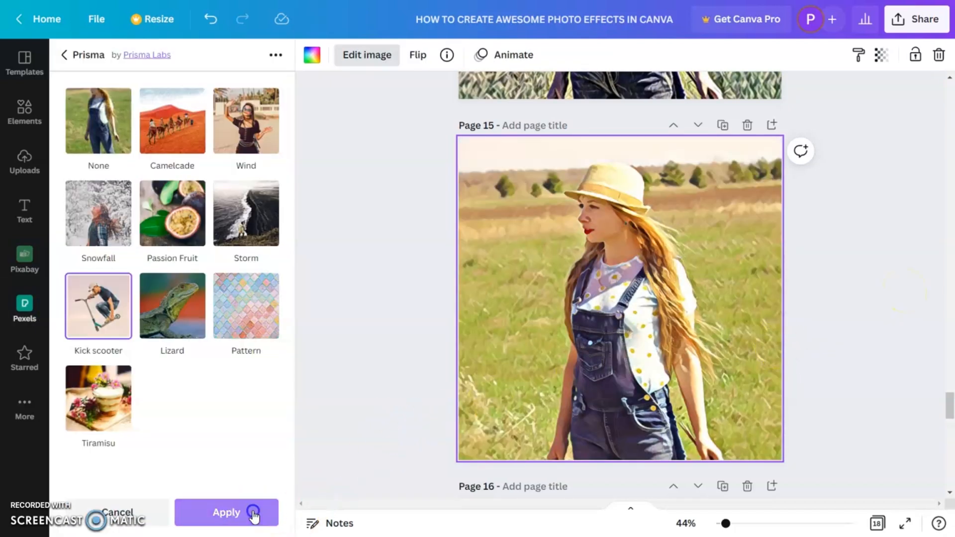
click(251, 512)
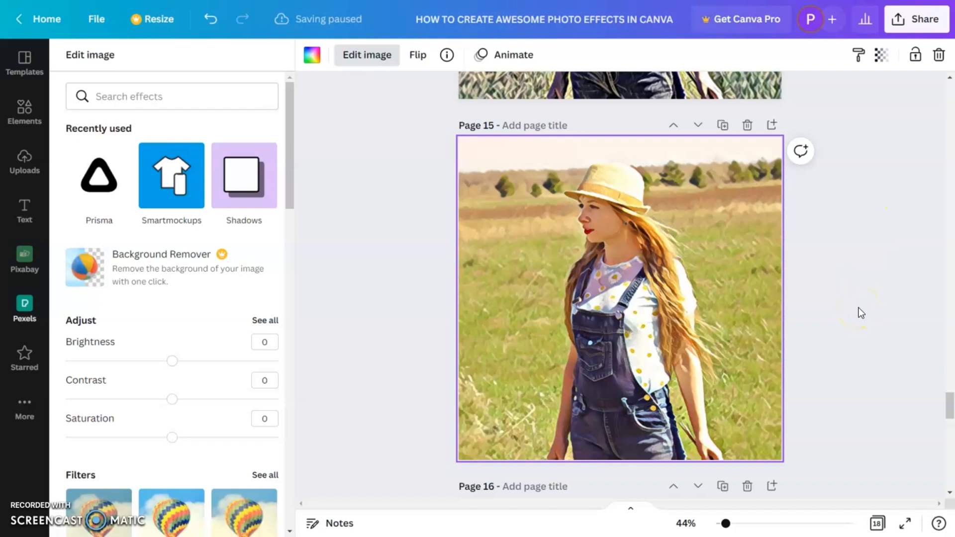
Apply the Prisma Lizard style to the duplicated photo of the woman on page 16.
scroll(858, 307, down, 9)
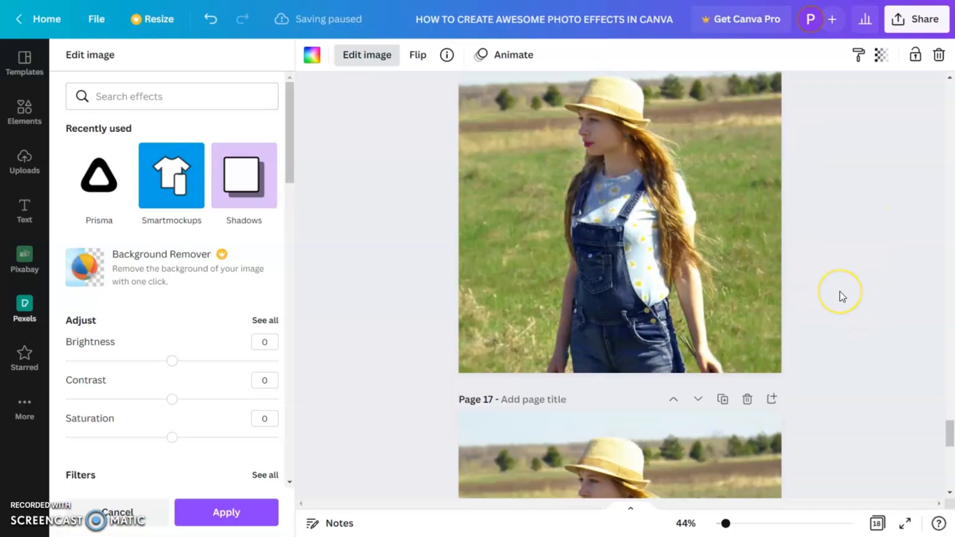
scroll(839, 290, up, 1)
click(641, 288)
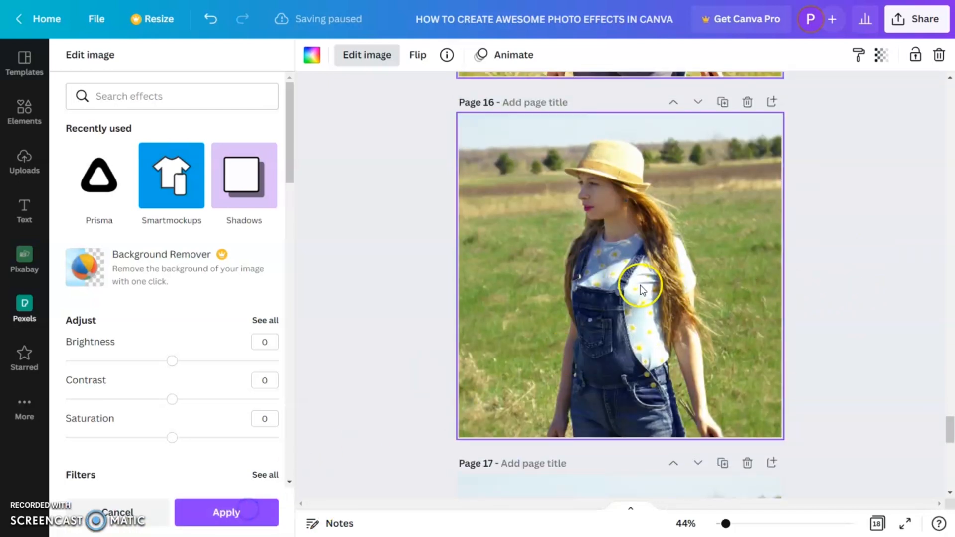
click(591, 274)
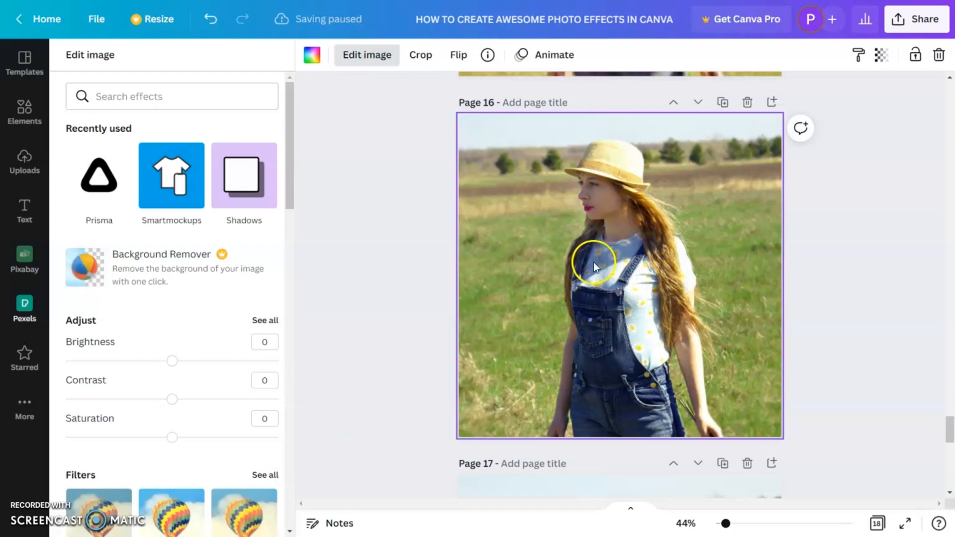
click(853, 223)
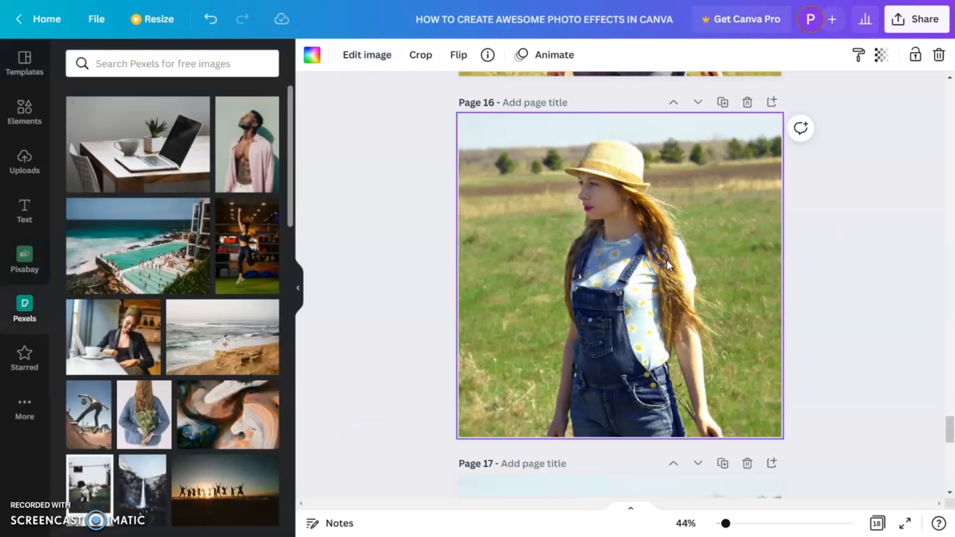
click(381, 67)
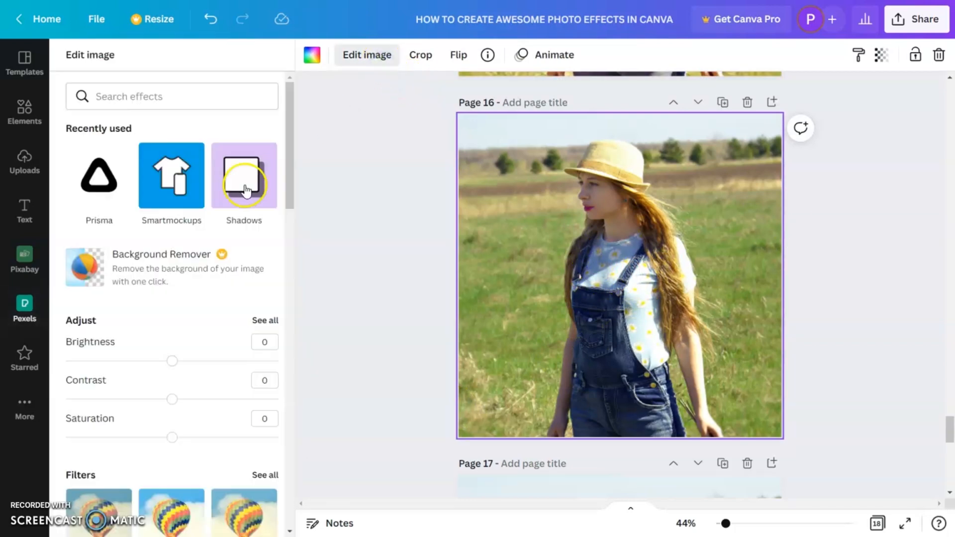
click(92, 171)
click(174, 323)
click(853, 245)
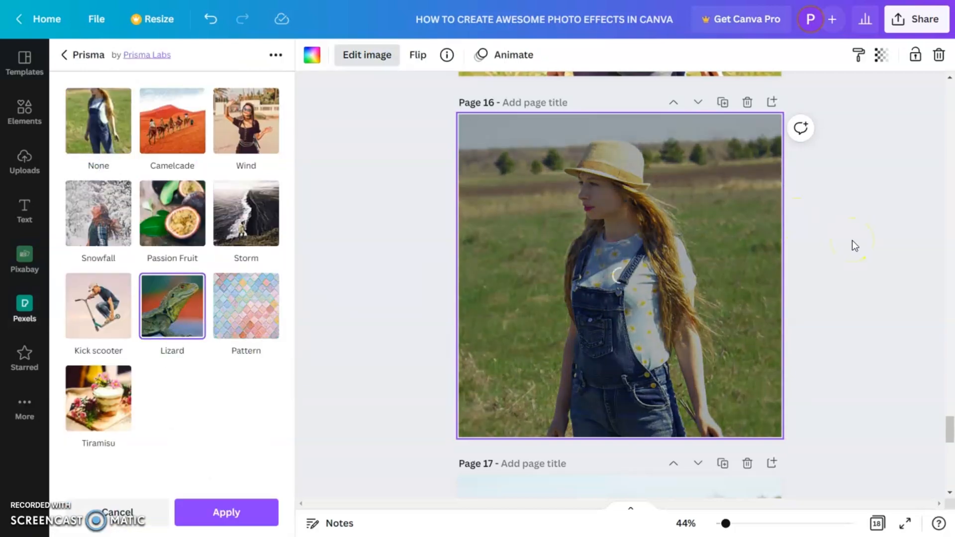
click(229, 512)
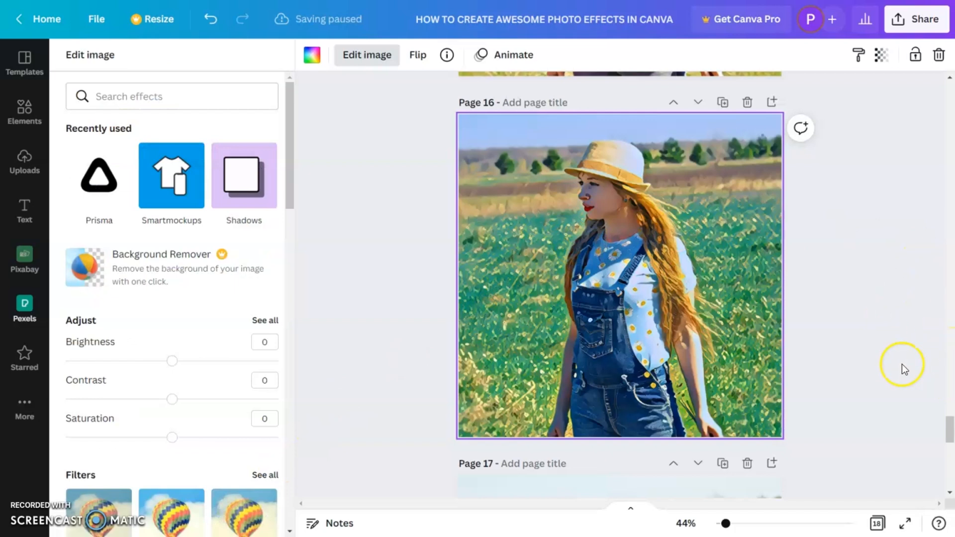
Apply the Prisma Pattern style to the duplicated photo of the woman on page 17.
click(868, 365)
scroll(867, 365, down, 2)
scroll(866, 365, down, 3)
click(628, 339)
click(366, 58)
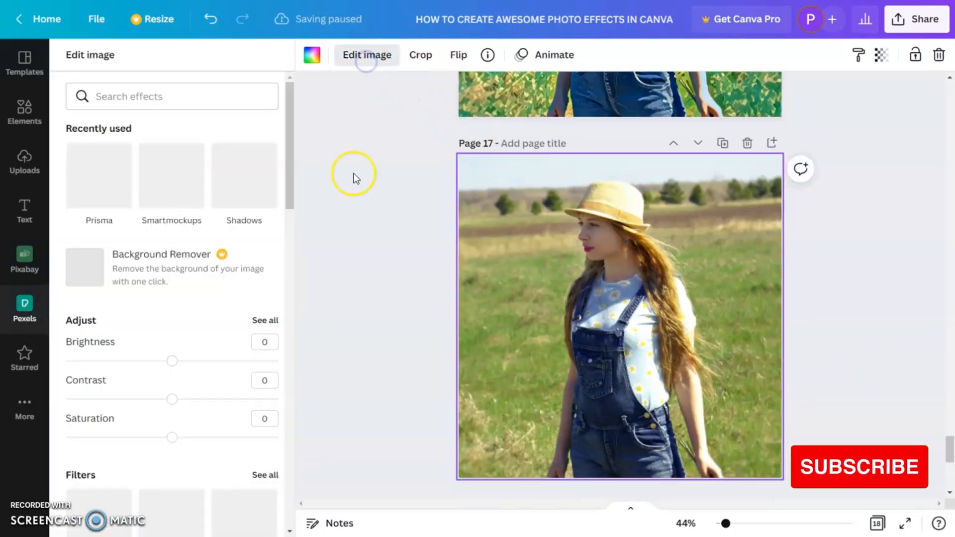
click(97, 177)
click(246, 303)
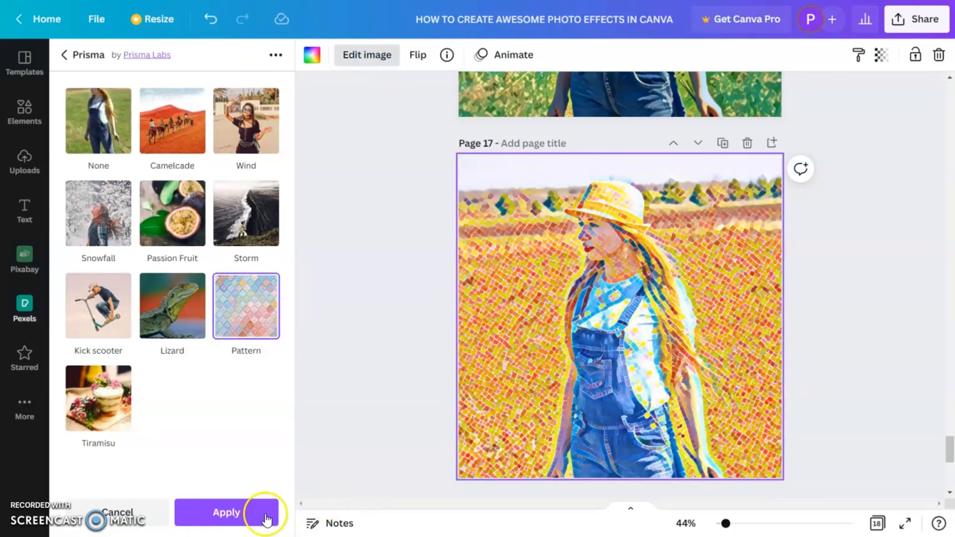
click(227, 513)
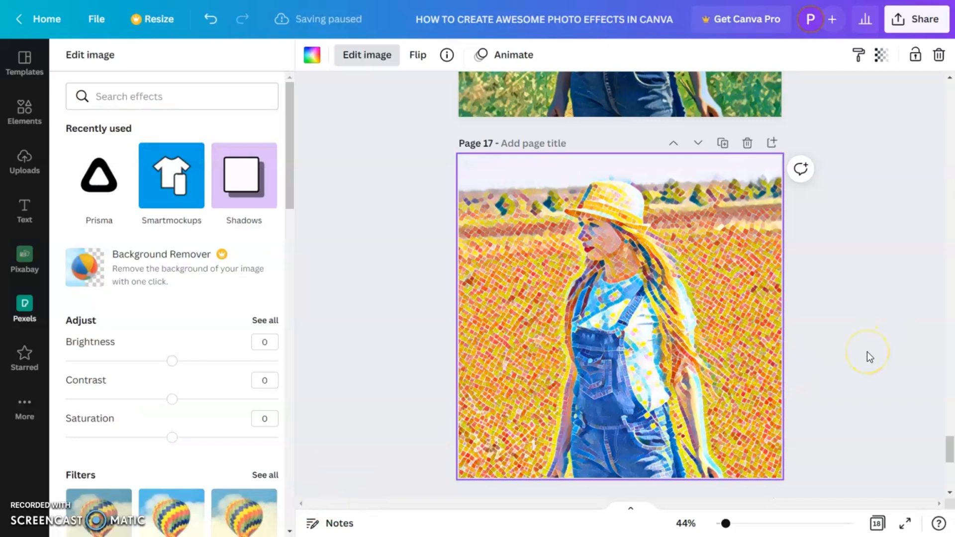
Apply the Prisma Tiramisu style to the duplicated photo of the woman on page 18.
scroll(867, 351, down, 8)
click(648, 300)
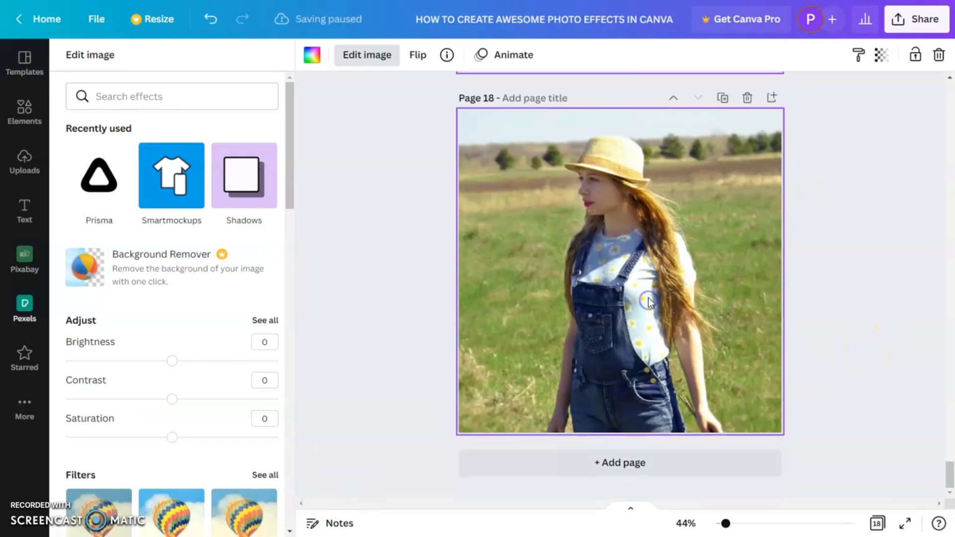
click(105, 188)
click(130, 398)
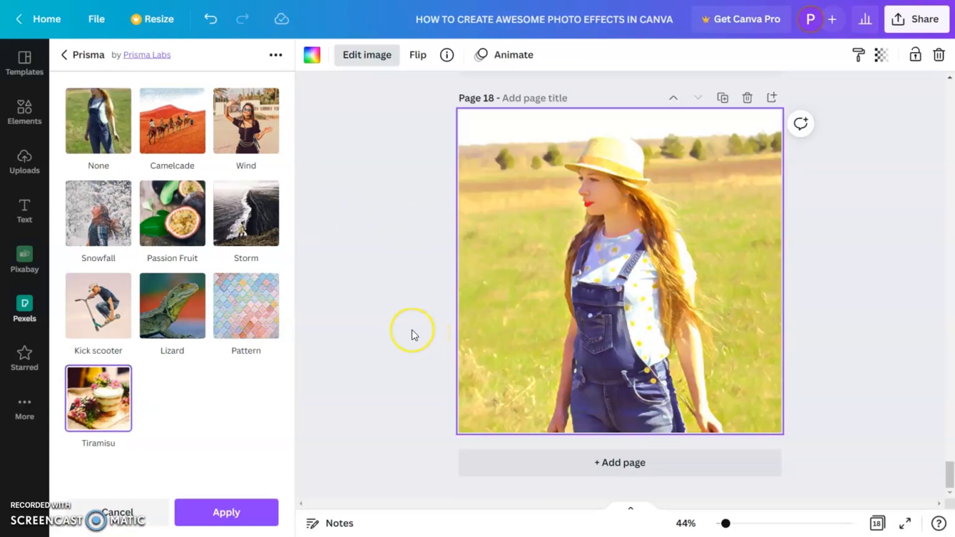
click(234, 514)
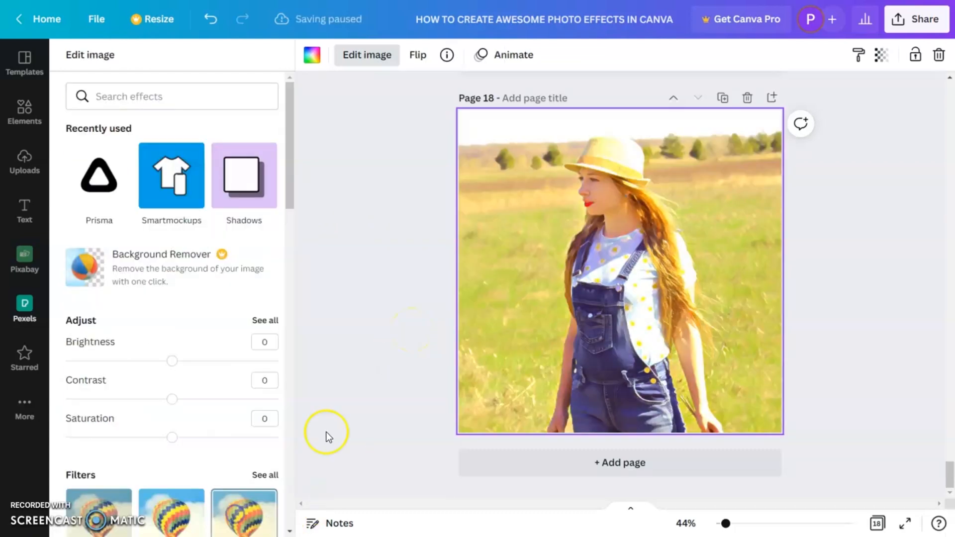
Add page 19 with closing heading text starting "THAT IS IT AS SIMPLE AS" and apply the Typewriter animation to the text.
click(700, 475)
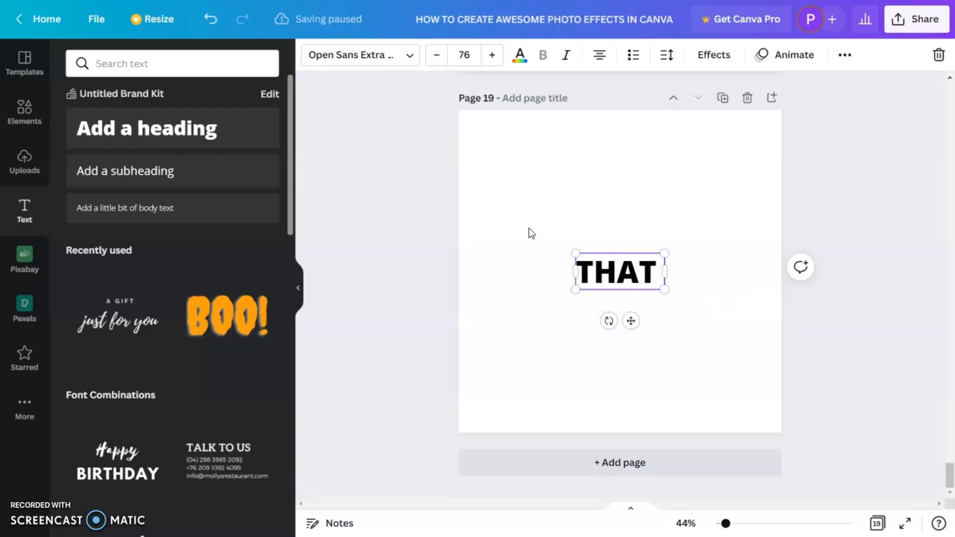
text(IS IT AS SIMPLE AS)
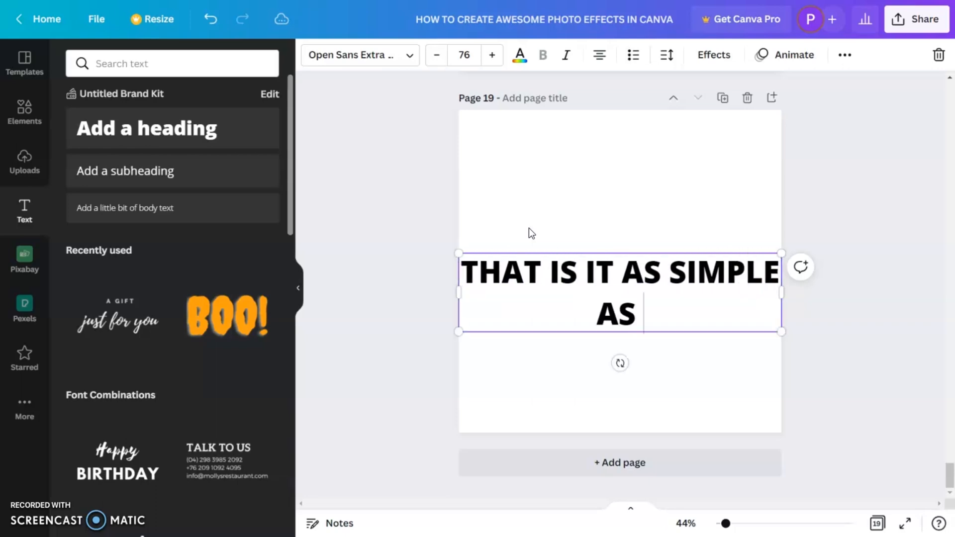
click(108, 274)
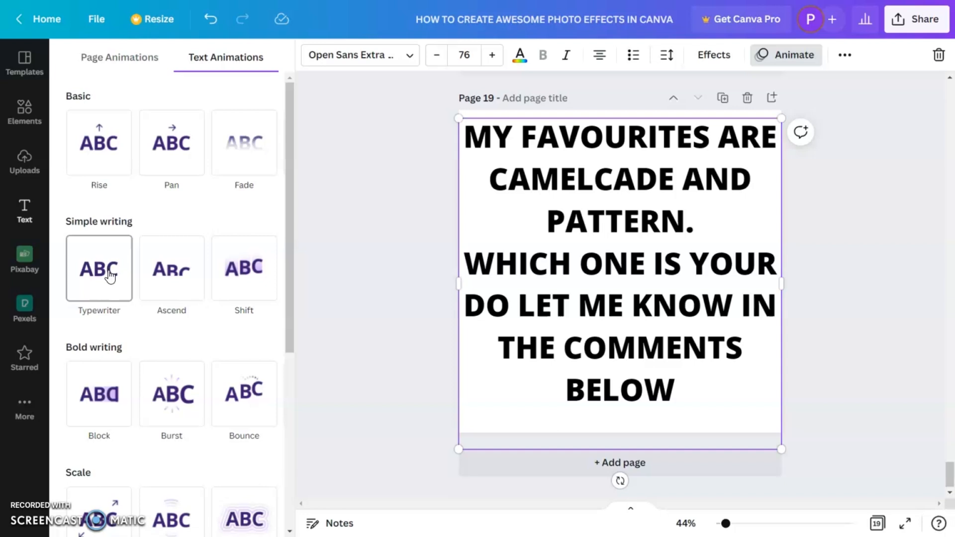
key(Escape)
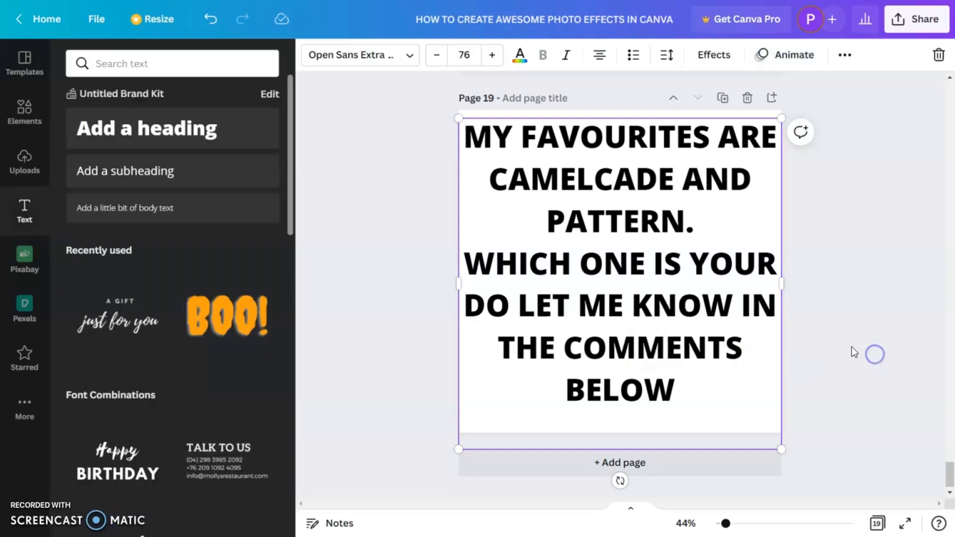